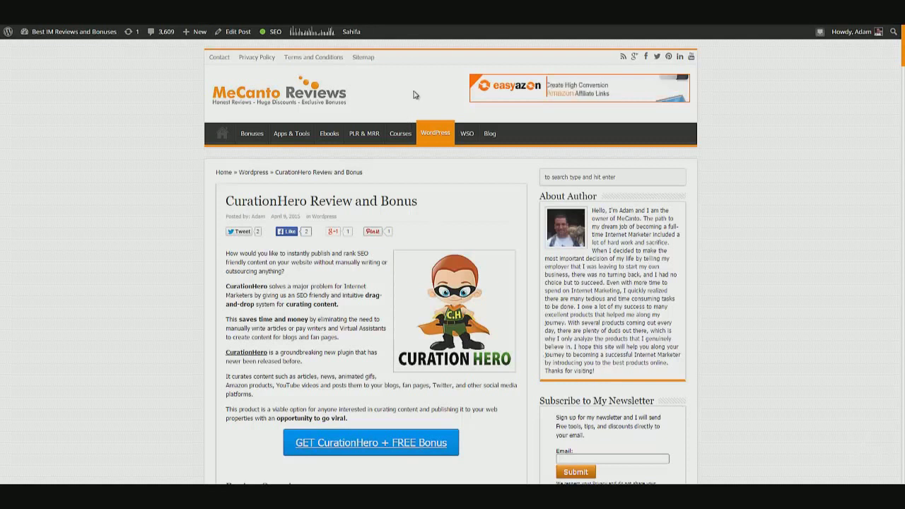
- Highlight 'CurationHero', 'curating content', 'saves time and money' and 'manually write articles' in the review
left_click_drag(228, 203, 307, 206)
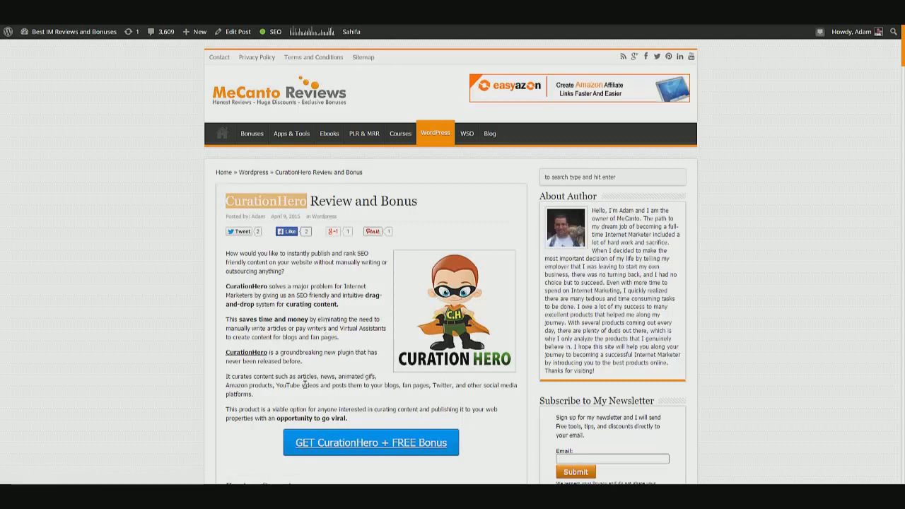
left_click_drag(287, 304, 349, 304)
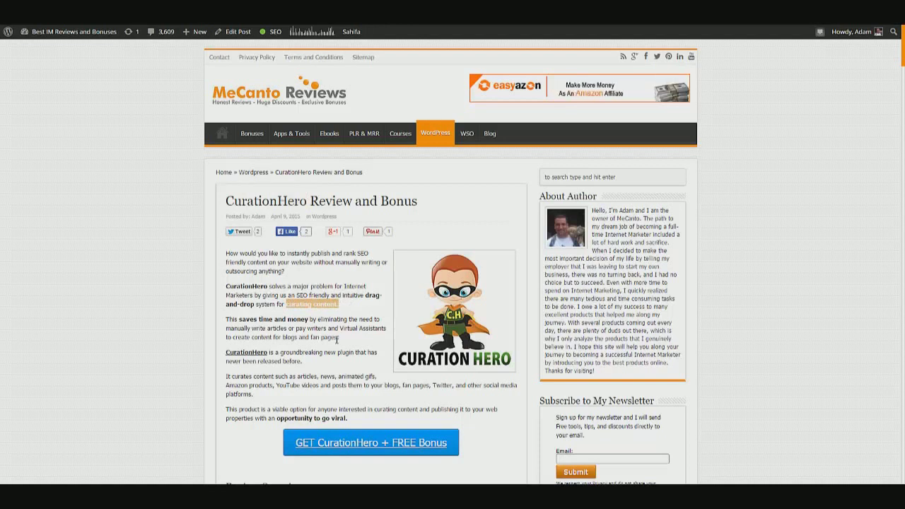
left_click_drag(239, 319, 307, 320)
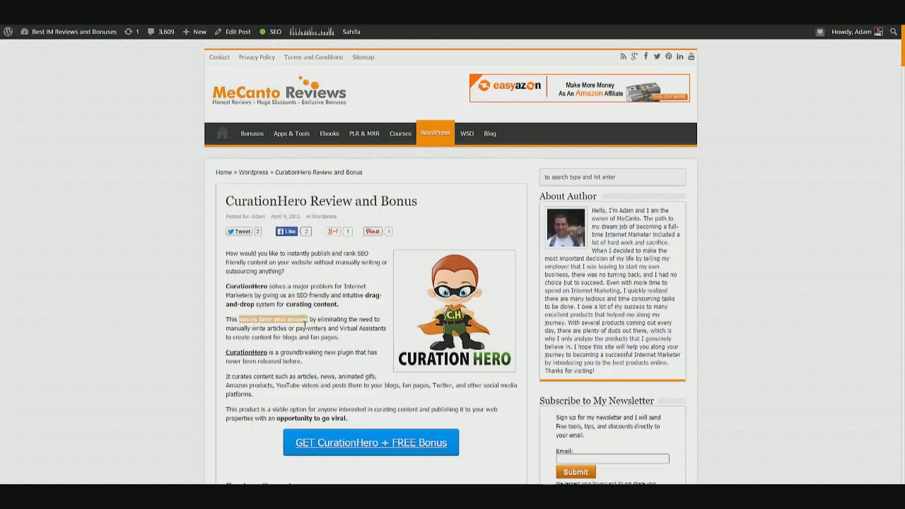
double_click(244, 328)
left_click_drag(245, 329, 272, 327)
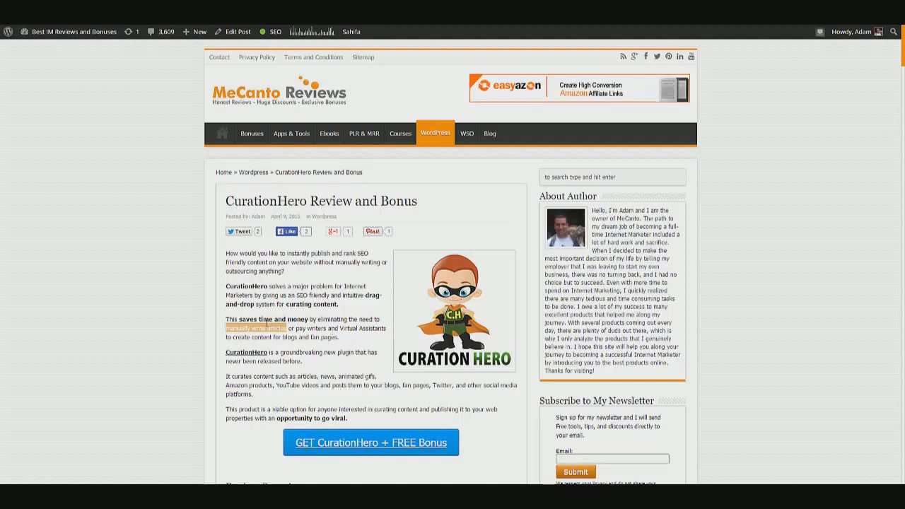
left_click_drag(239, 319, 308, 319)
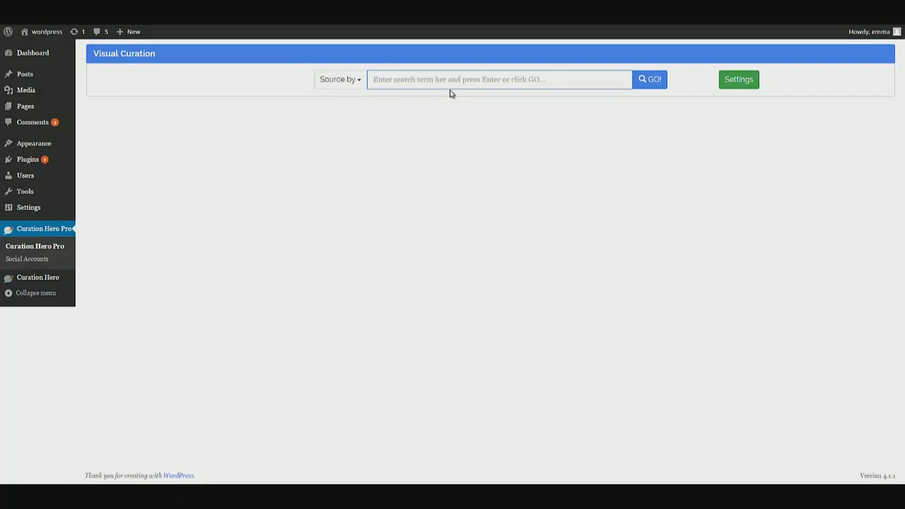
- Run a curation search for 'bruno mars' and dismiss the 'Source By can't empty' warning
type("bruno mars")
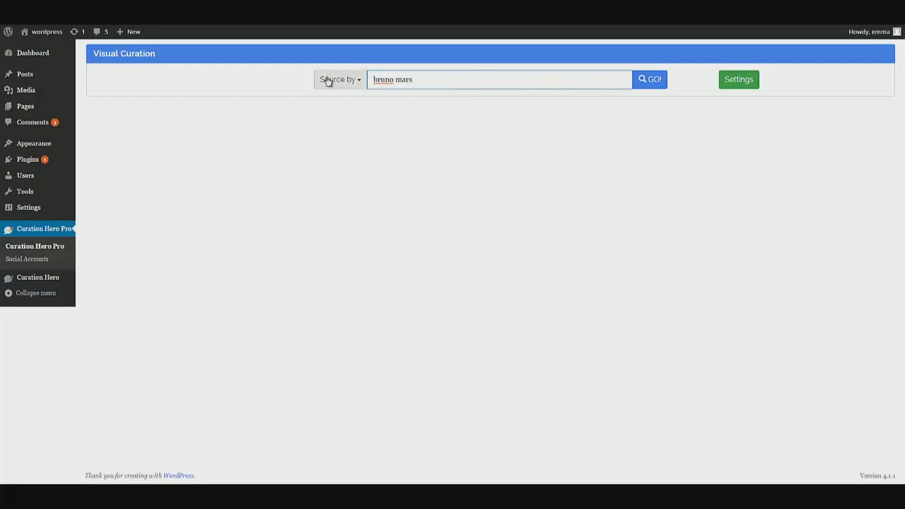
left_click(650, 81)
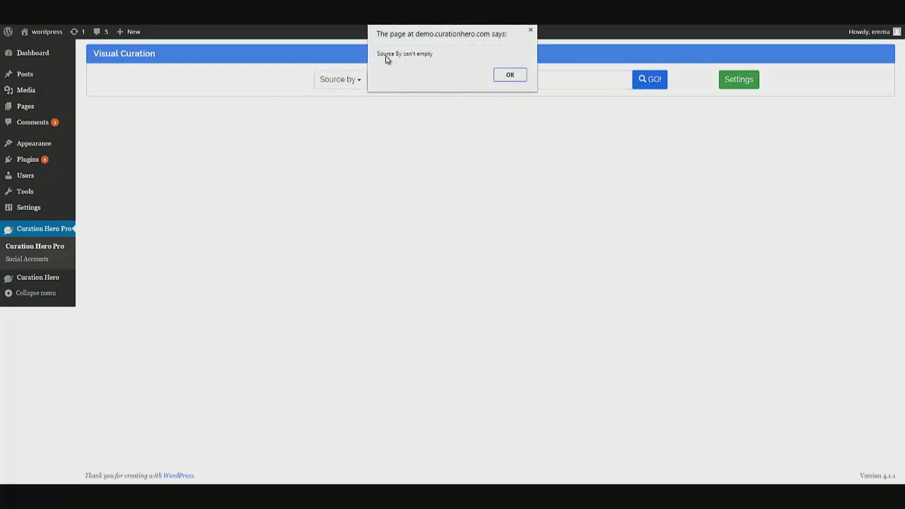
left_click(511, 74)
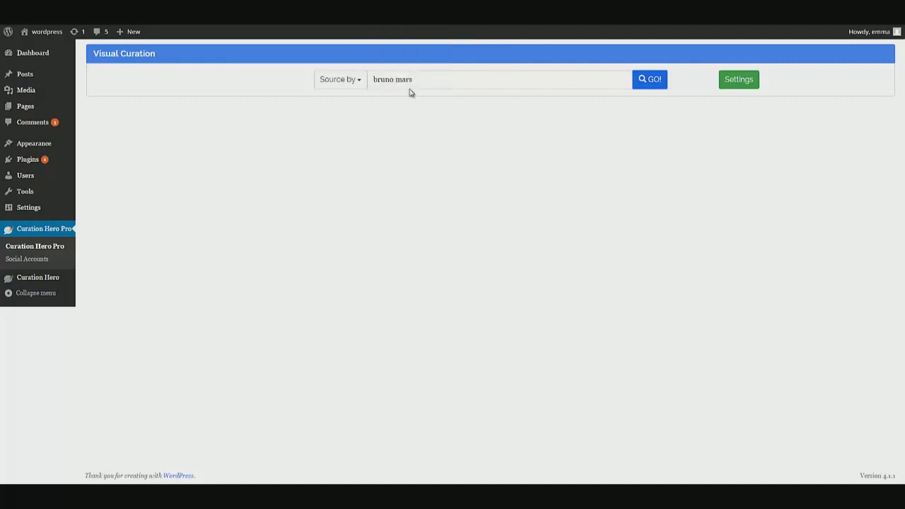
- Choose Google News as the source to run the bruno mars search
left_click(358, 80)
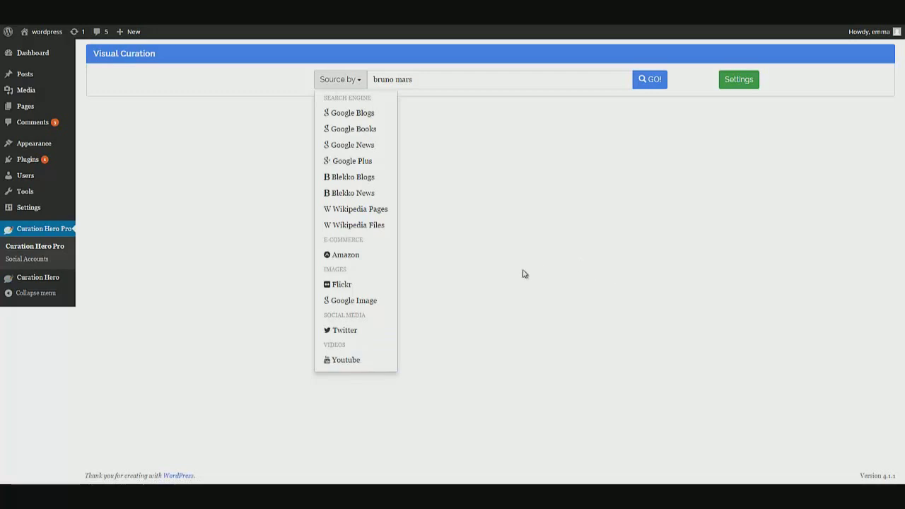
left_click(370, 147)
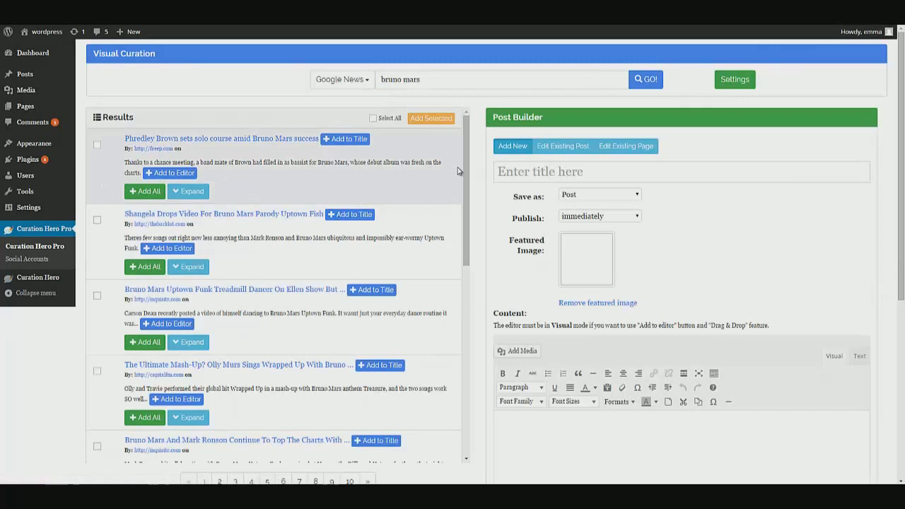
- Scroll through the Google News bruno mars results and the Post Builder panel
scroll(459, 209, "down", 1)
scroll(459, 209, "down", 5)
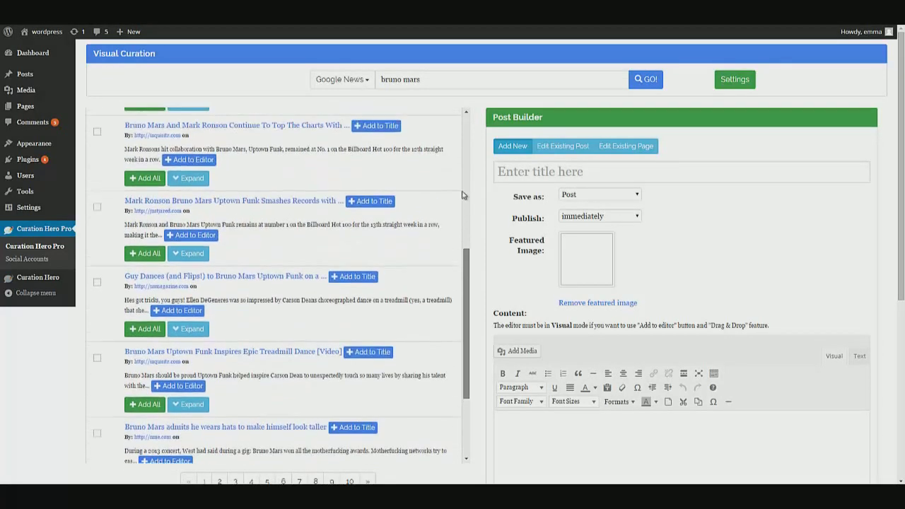
scroll(460, 208, "up", 6)
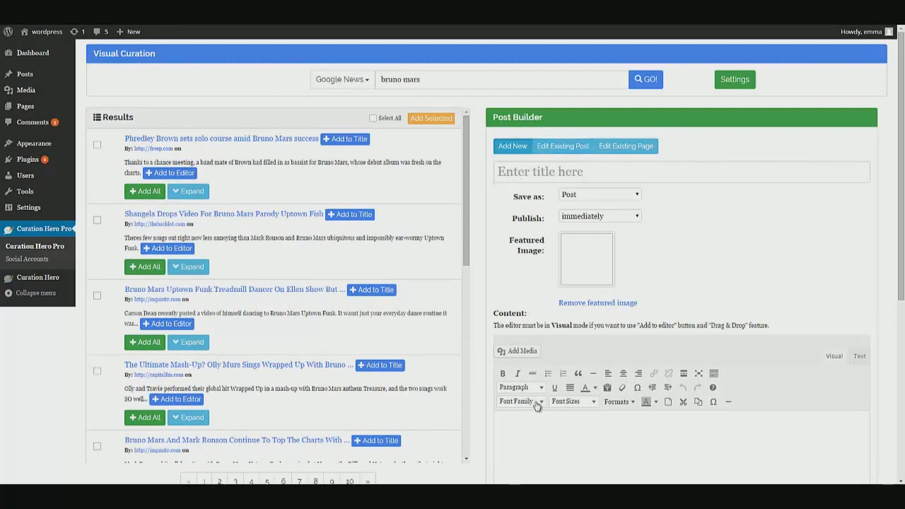
scroll(537, 405, "down", 5)
scroll(542, 304, "up", 3)
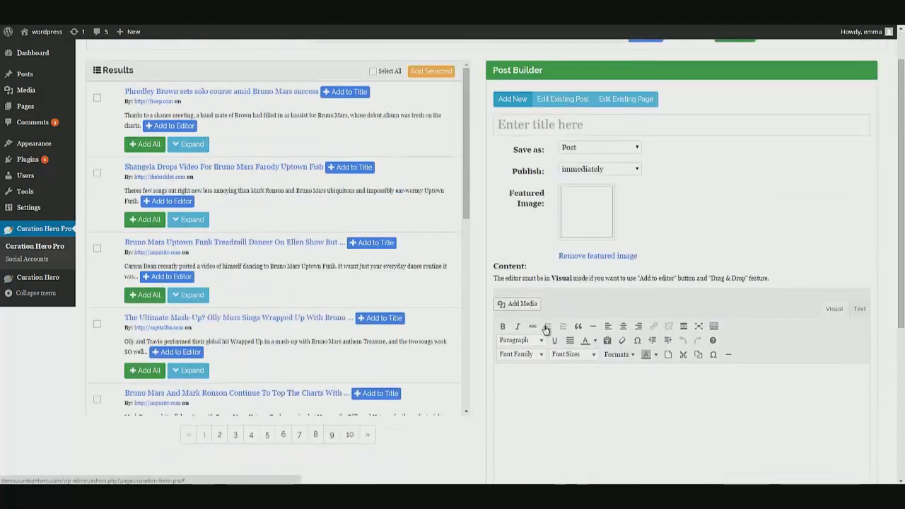
scroll(544, 327, "up", 1)
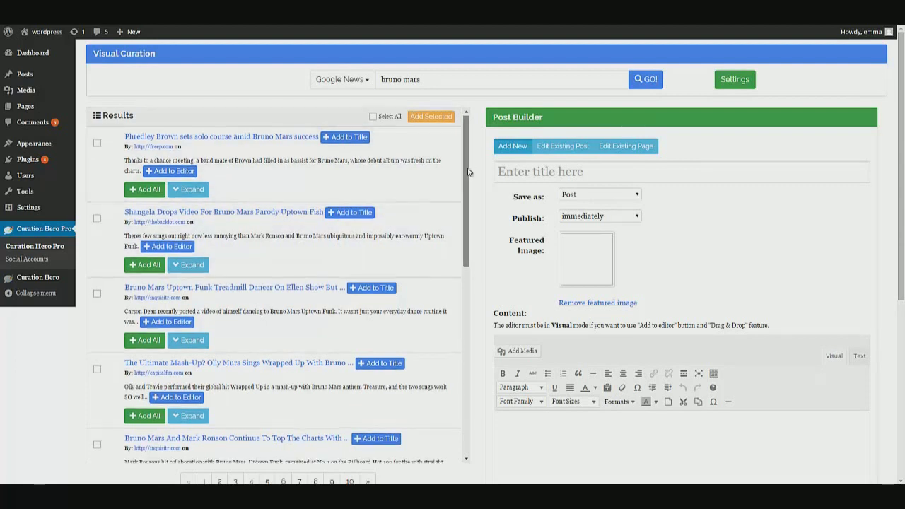
left_click_drag(468, 166, 461, 245)
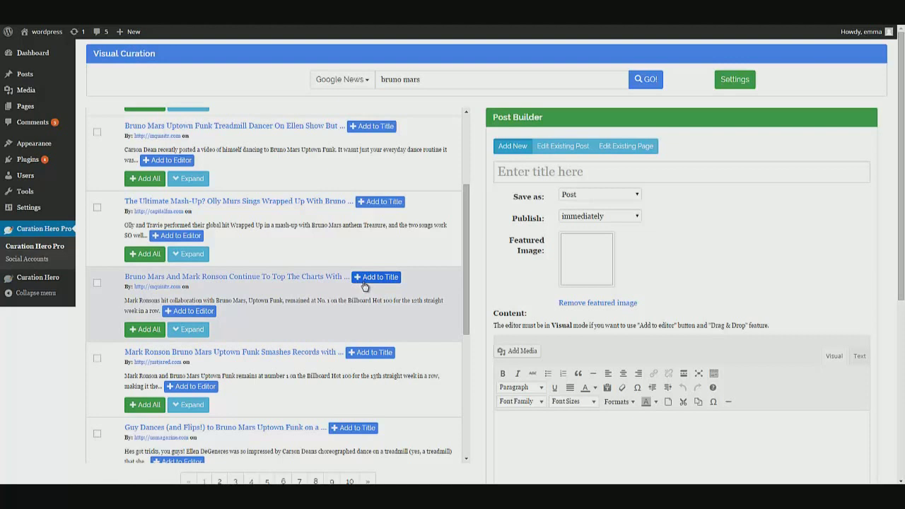
- Use the Mark Ronson headline as title, trimmed to 'Bruno Mars And Mark Ronson Continue To Top Charts'
left_click(360, 280)
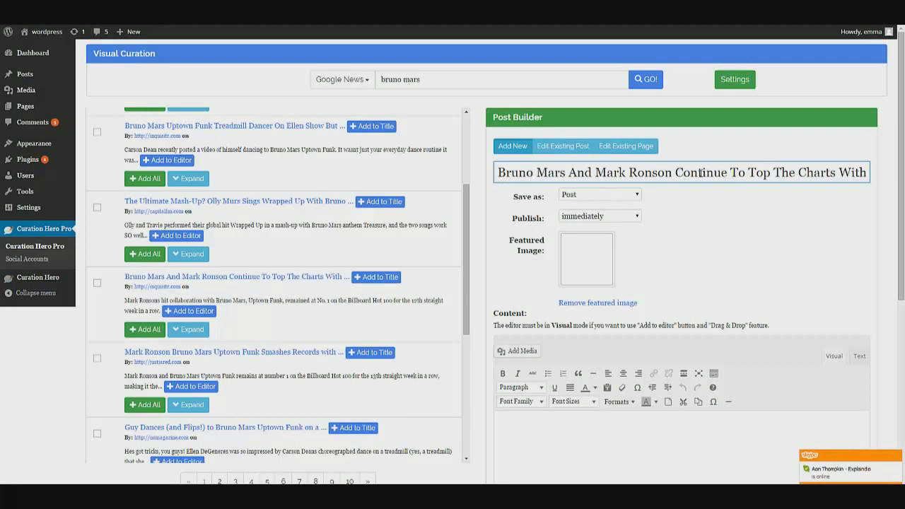
double_click(778, 173)
key("BackSpace")
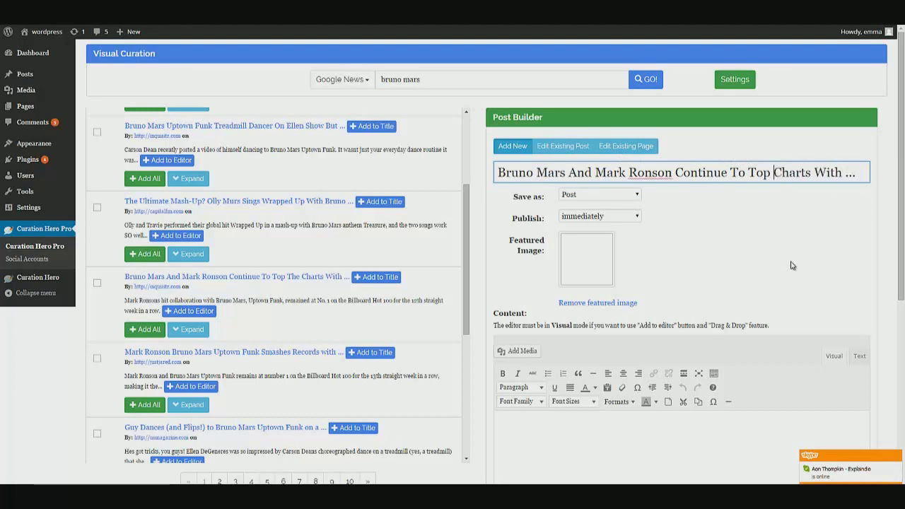
double_click(831, 172)
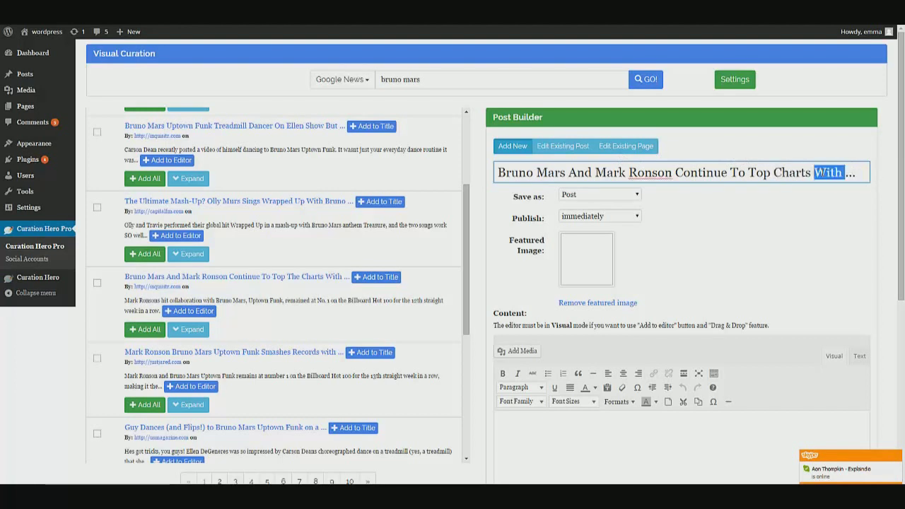
left_click_drag(831, 173, 882, 176)
key("BackSpace")
key("BackSpace")
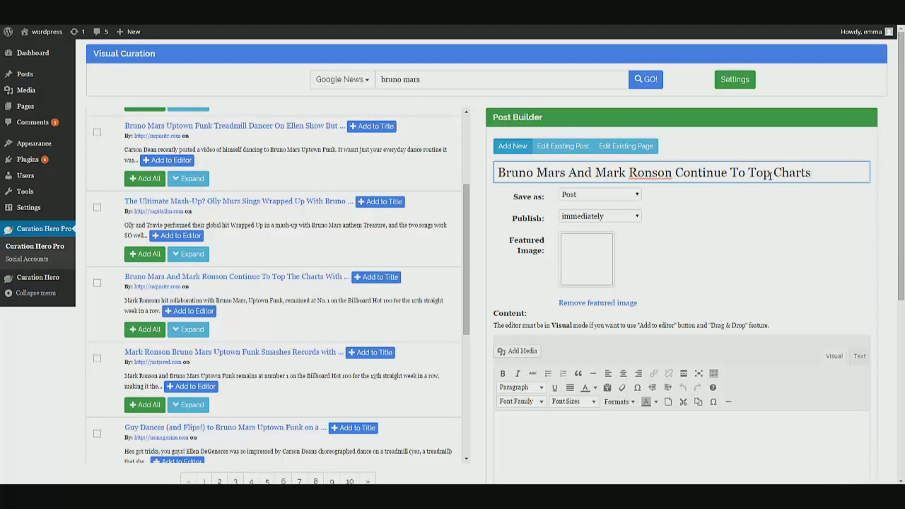
- Keep the content saved as a Post and set to publish immediately
left_click(584, 198)
left_click(583, 202)
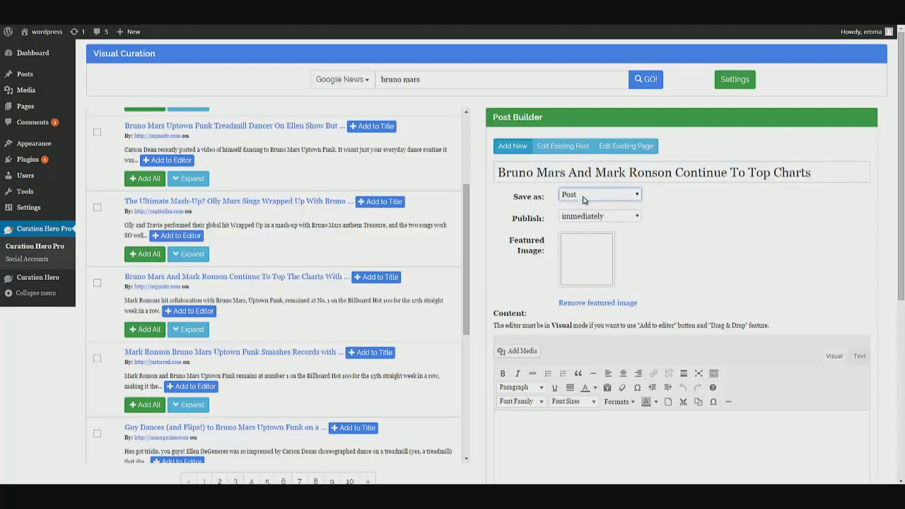
left_click(575, 218)
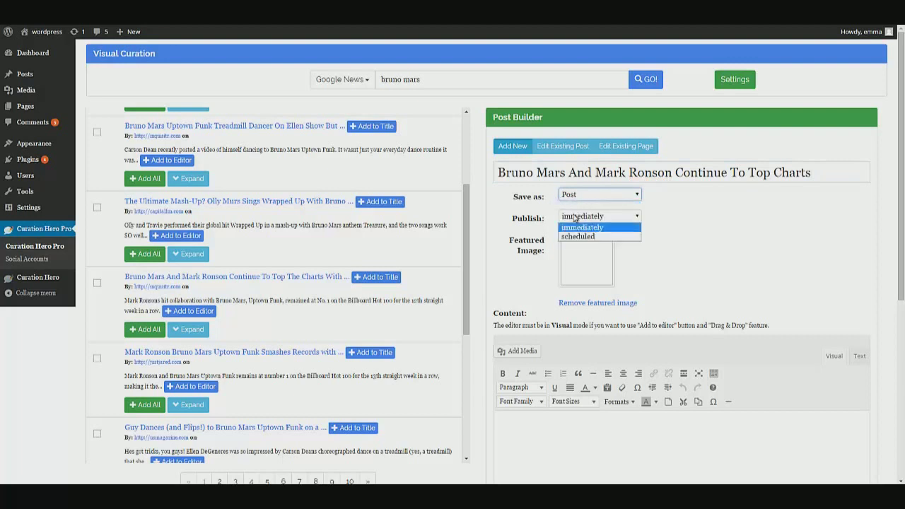
left_click(581, 228)
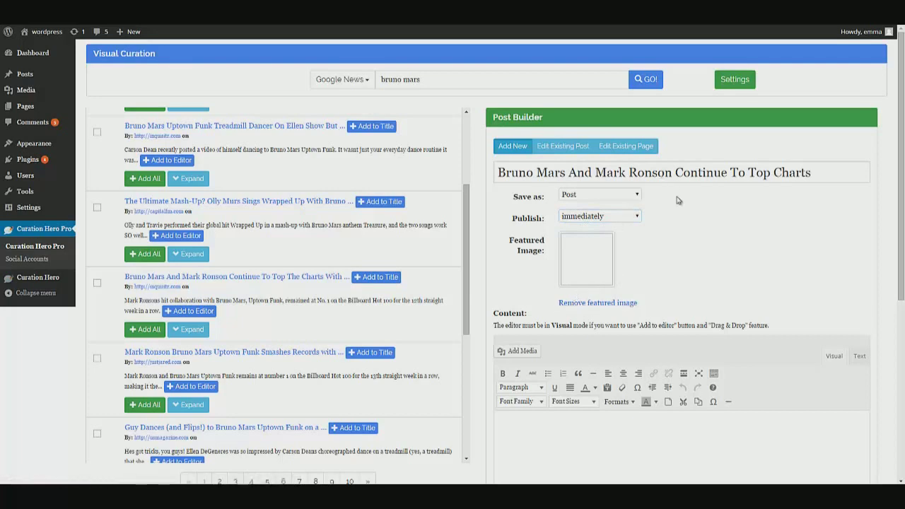
scroll(658, 236, "down", 1)
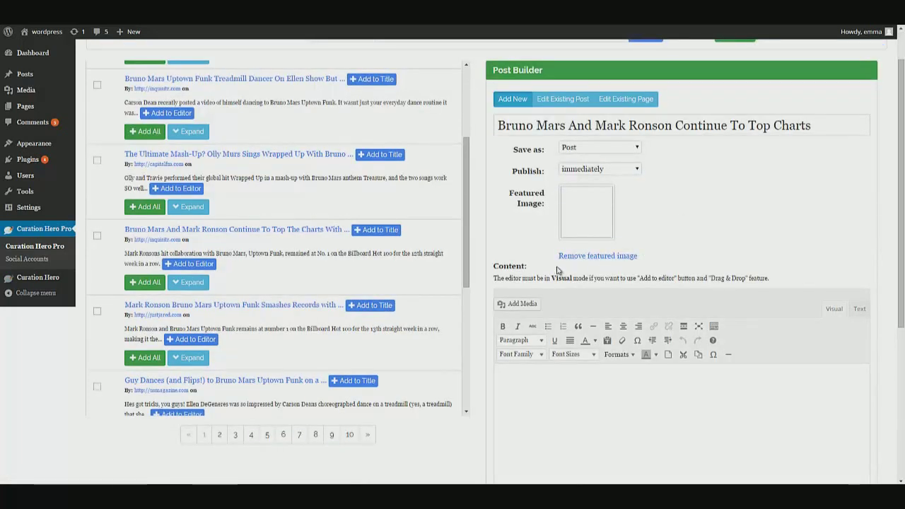
scroll(536, 286, "down", 2)
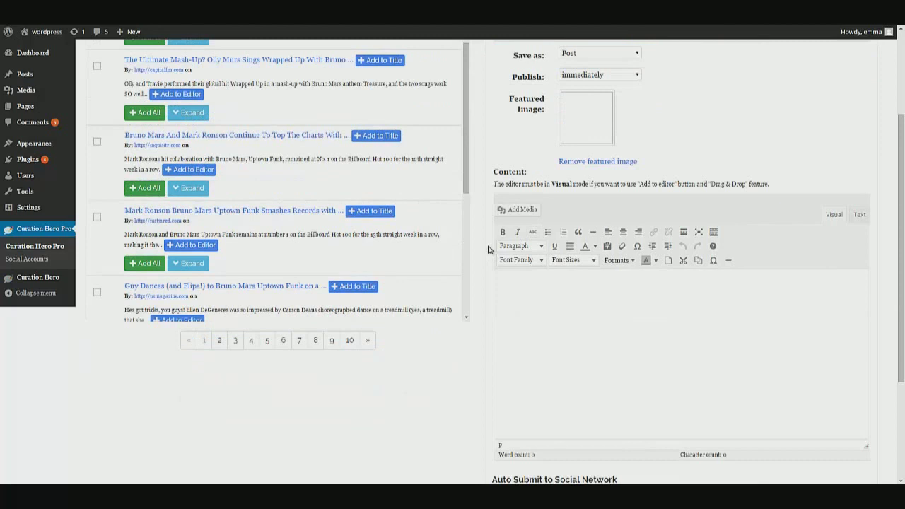
scroll(538, 304, "down", 2)
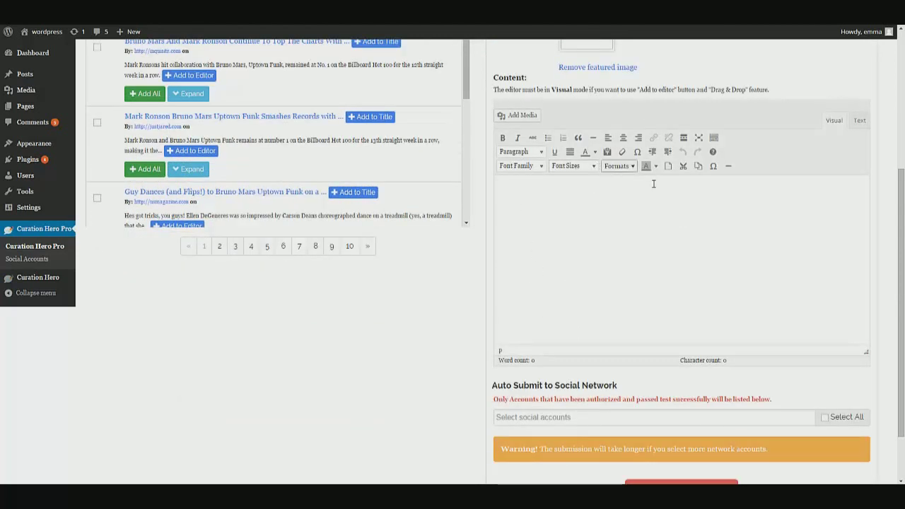
scroll(581, 259, "up", 1)
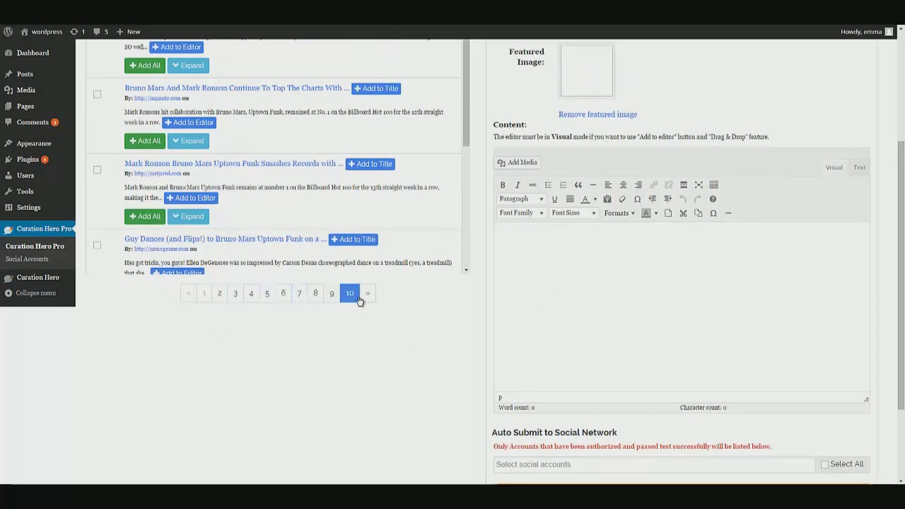
scroll(389, 363, "up", 1)
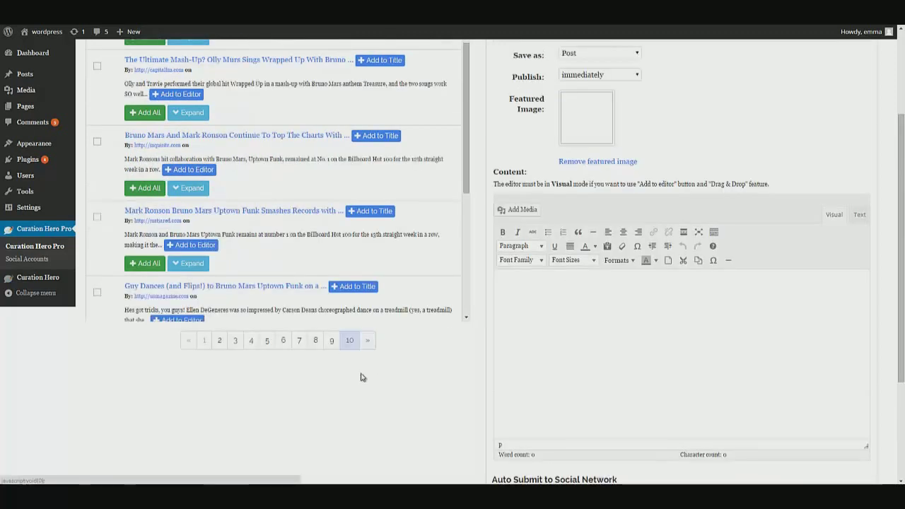
scroll(360, 377, "up", 1)
scroll(445, 238, "down", 1)
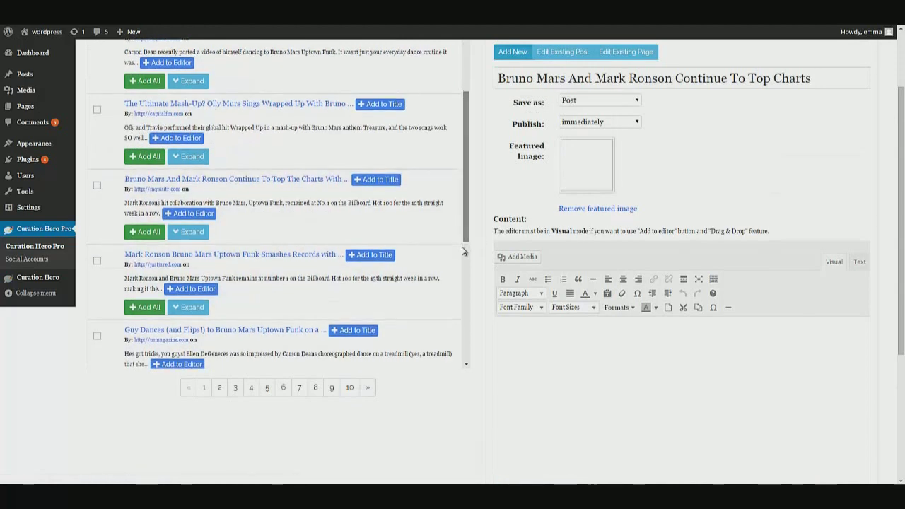
scroll(455, 274, "down", 3)
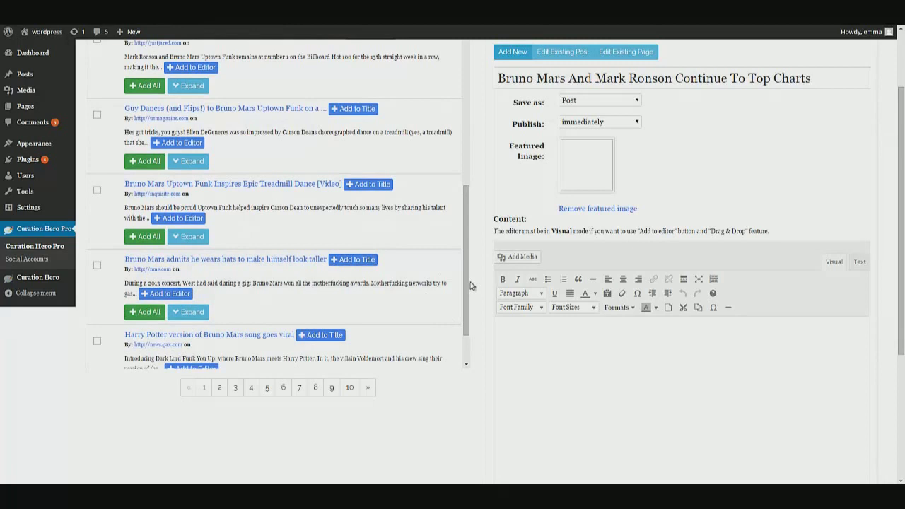
mouse_move(467, 290)
left_mouse_down()
mouse_move(467, 273)
mouse_move(464, 299)
mouse_move(475, 278)
left_mouse_up()
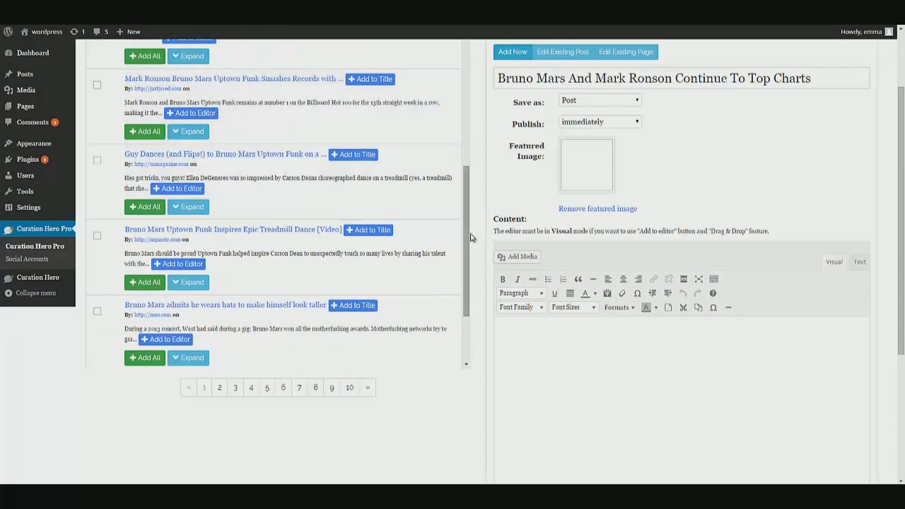
scroll(276, 226, "down", 3)
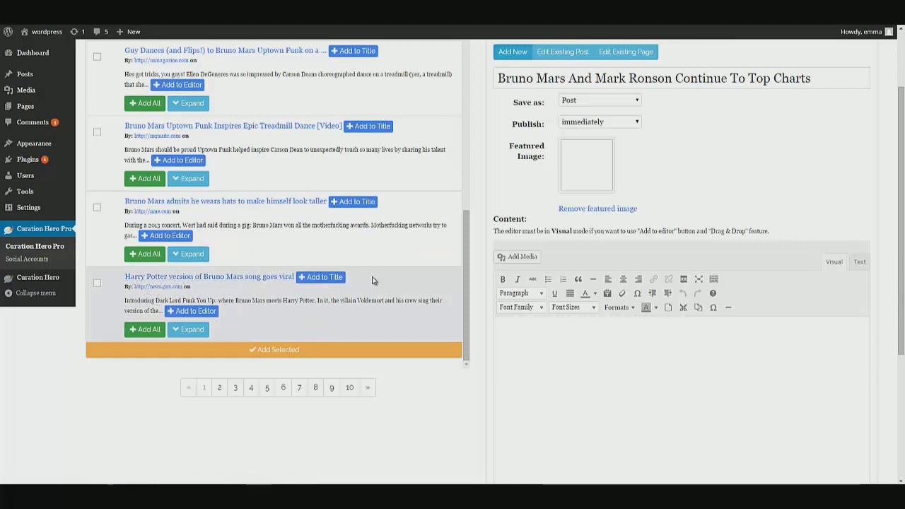
- Drag the Harry Potter story into the content, then the treadmill dance story below its Read More
left_click_drag(377, 279, 575, 396)
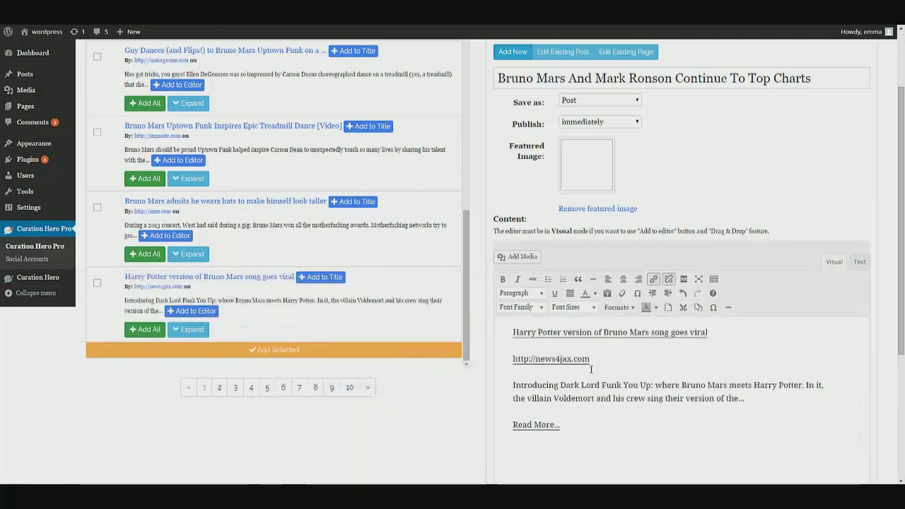
scroll(591, 368, "down", 1)
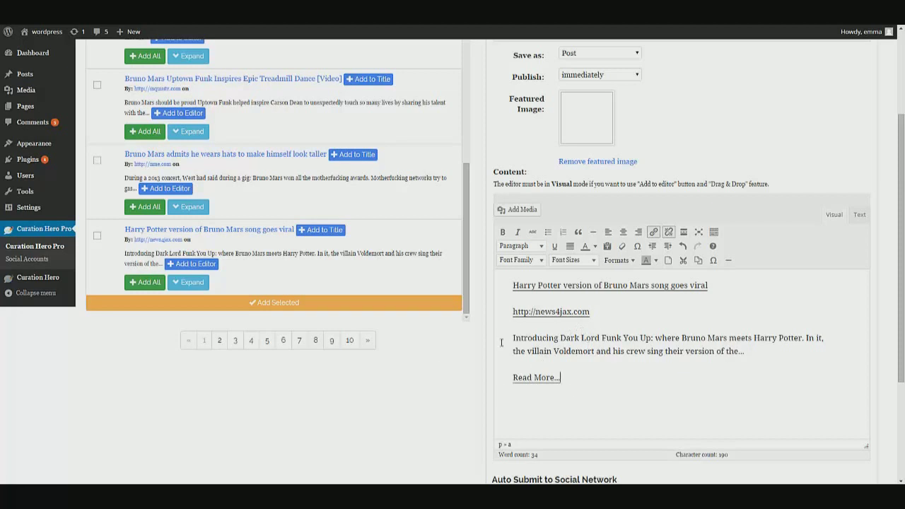
left_click(521, 400)
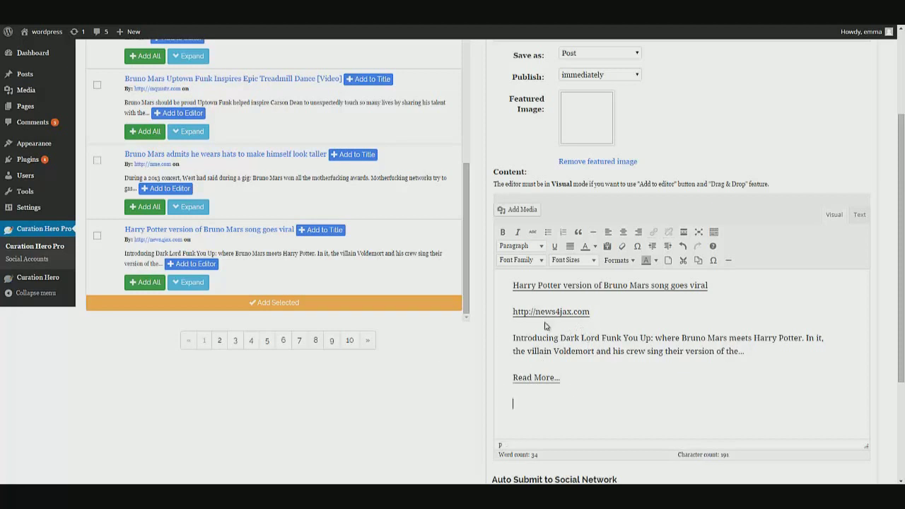
left_click_drag(258, 96, 561, 393)
scroll(577, 366, "up", 3)
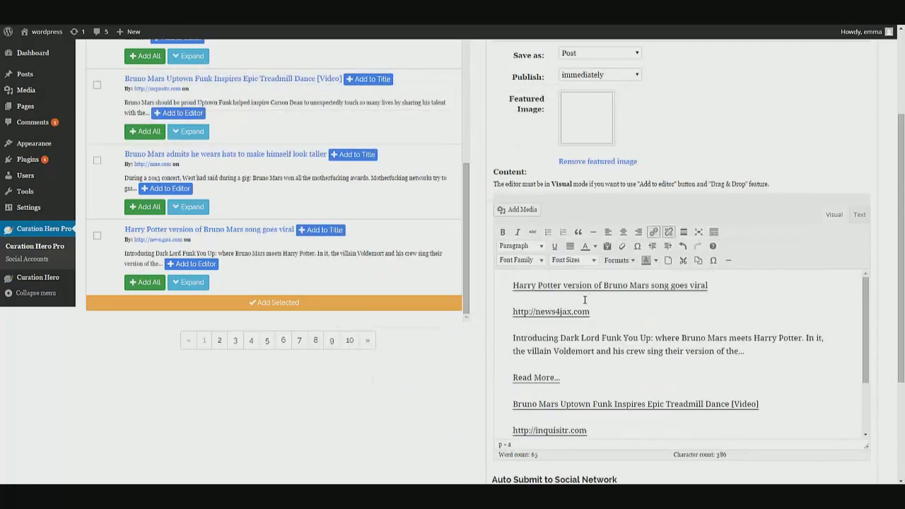
scroll(573, 329, "up", 2)
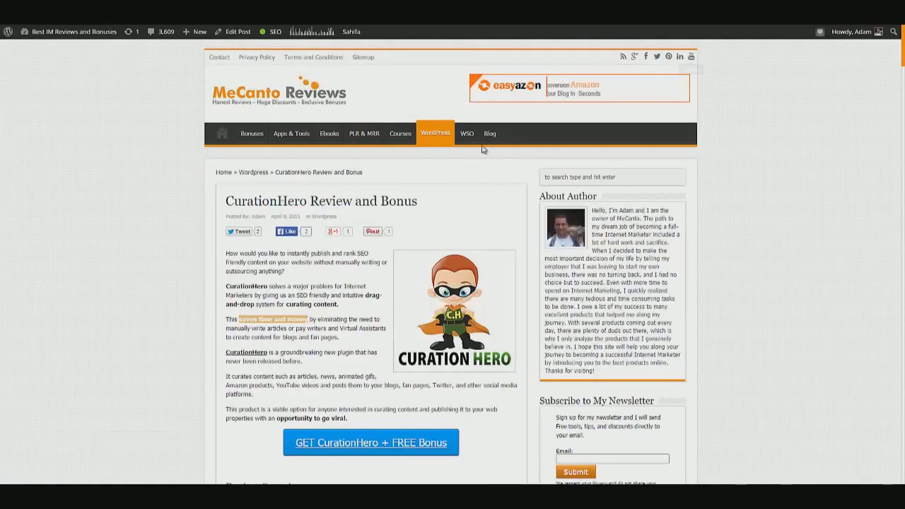
- Search the review page for 'masha' and highlight the site names listed after Perez Hilton
scroll(449, 235, "down", 1)
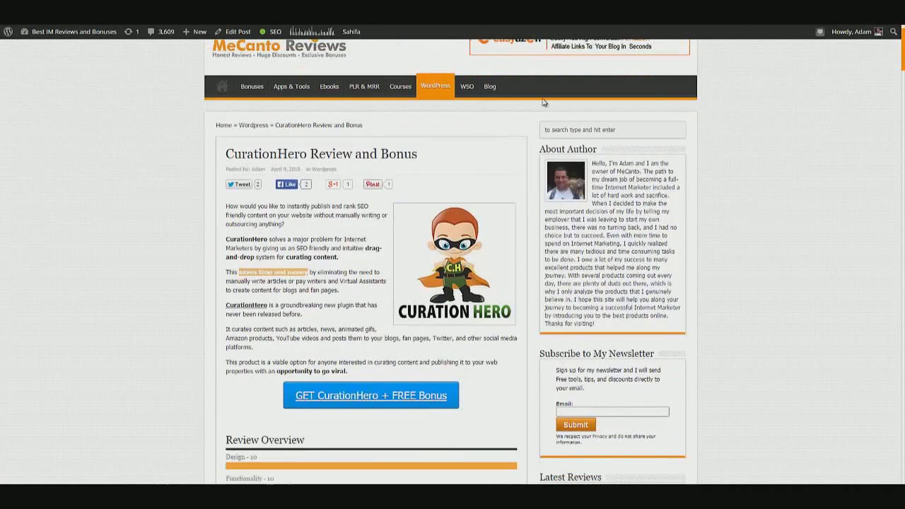
scroll(312, 322, "down", 2)
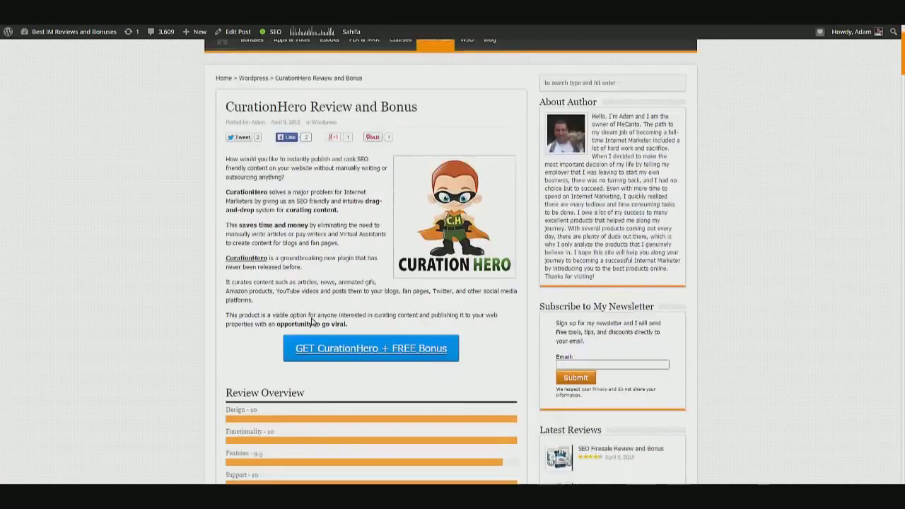
key("ctrl+f")
type("mashab")
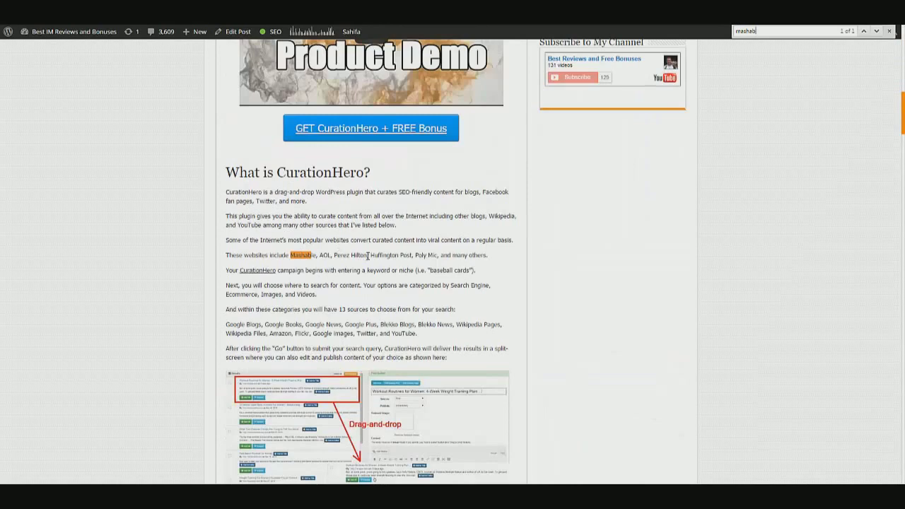
left_click_drag(369, 255, 432, 256)
left_click(473, 257)
scroll(395, 240, "up", 1)
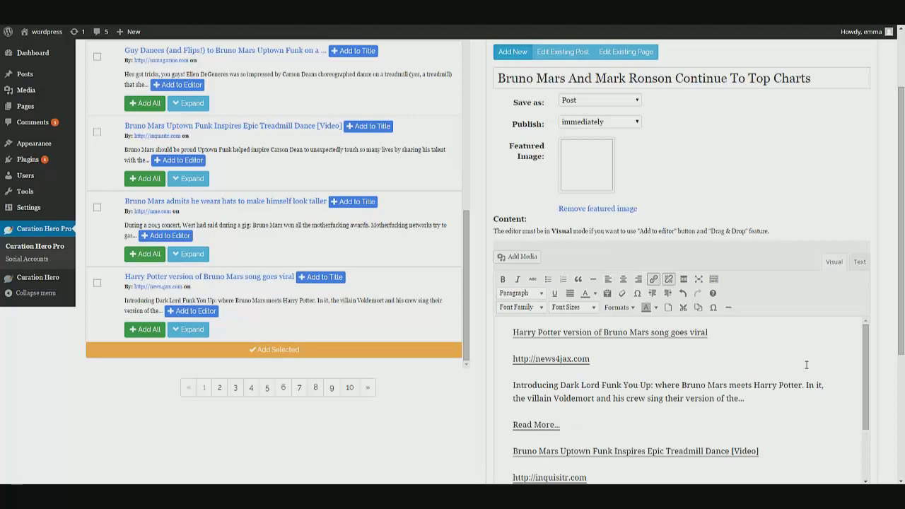
left_click_drag(902, 347, 902, 440)
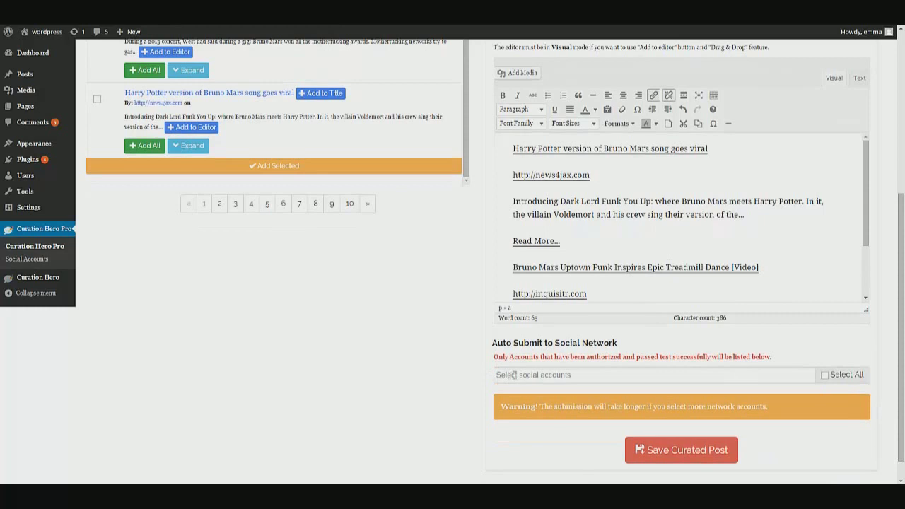
left_click(769, 378)
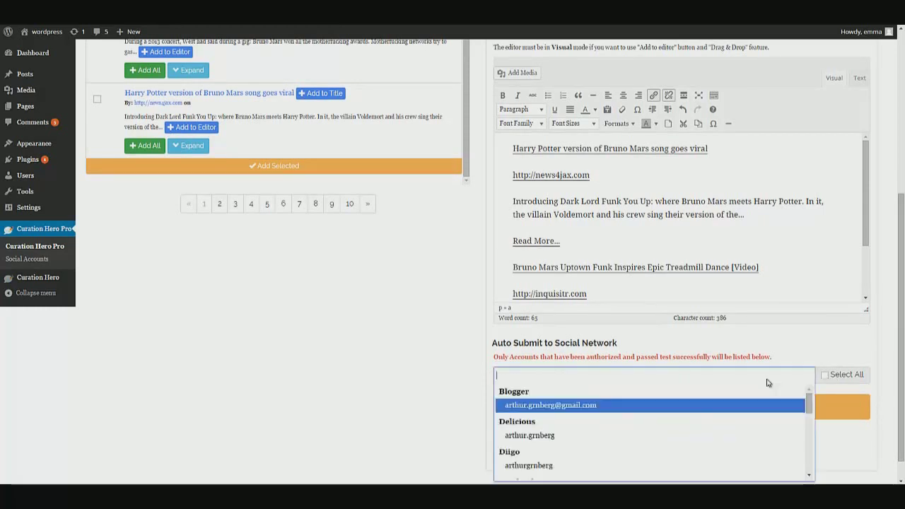
scroll(673, 420, "down", 1)
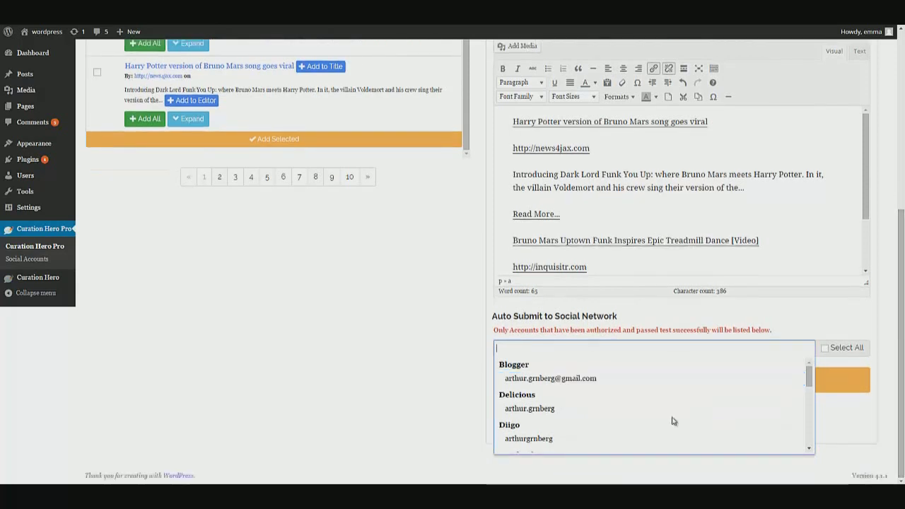
left_click_drag(811, 379, 812, 393)
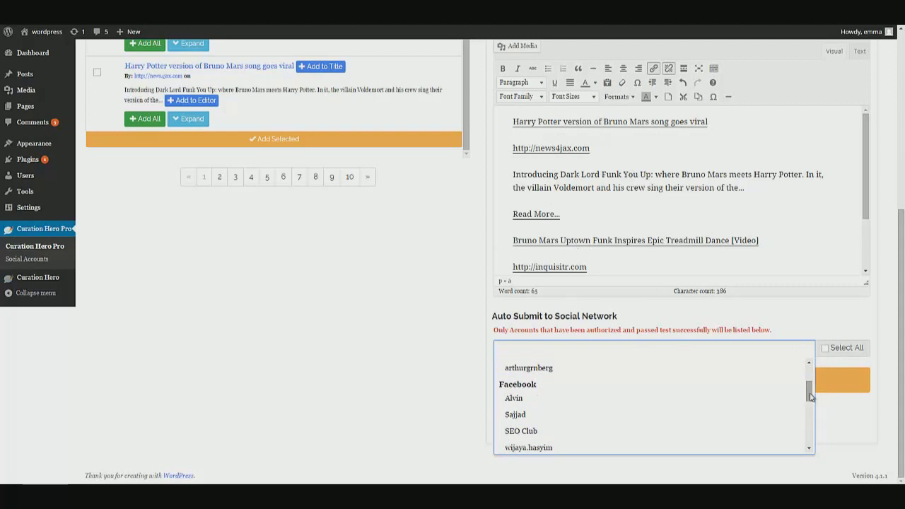
left_click_drag(811, 397, 798, 374)
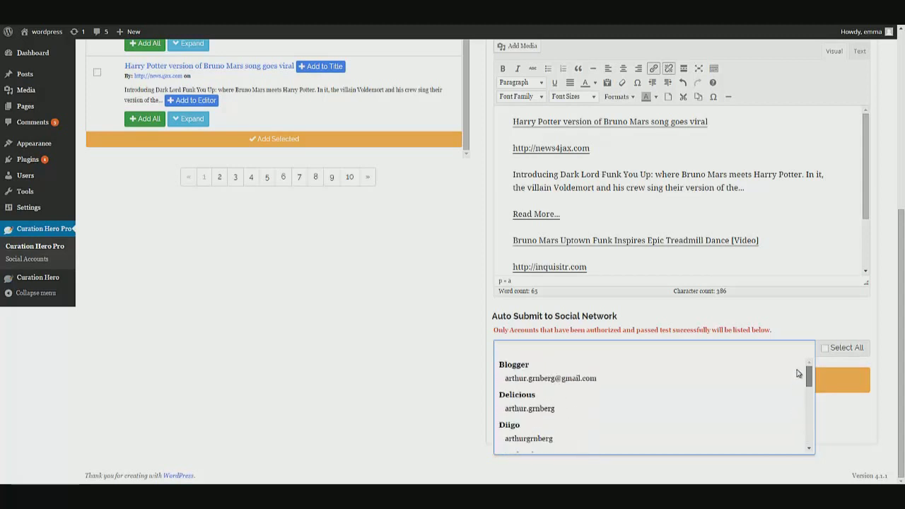
left_click(828, 353)
left_click(826, 349)
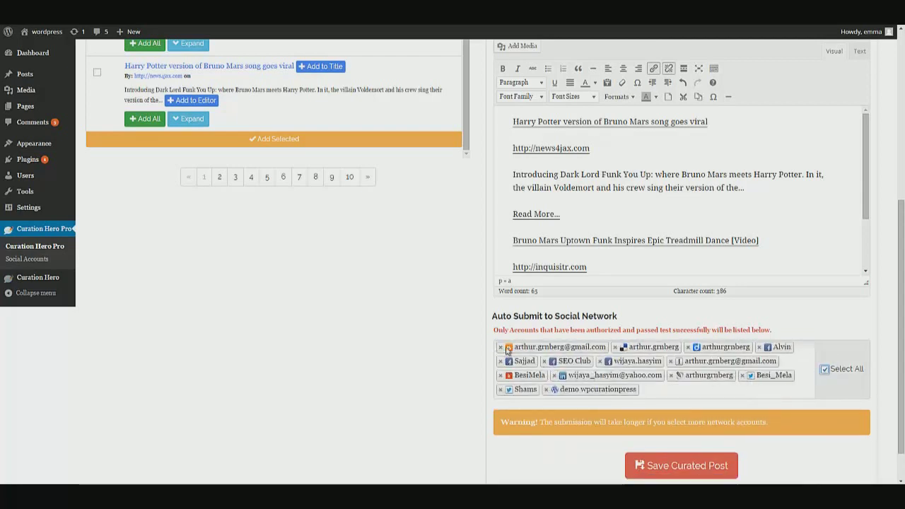
left_click(824, 370)
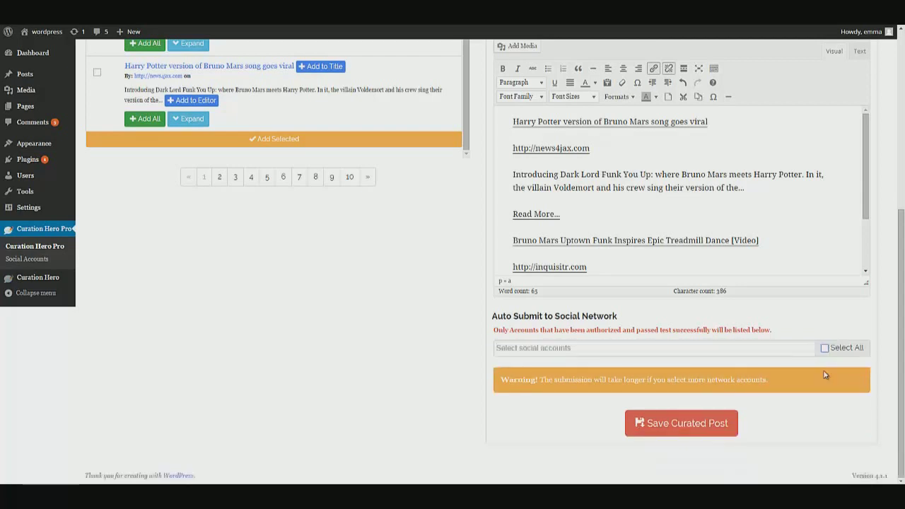
scroll(651, 368, "up", 1)
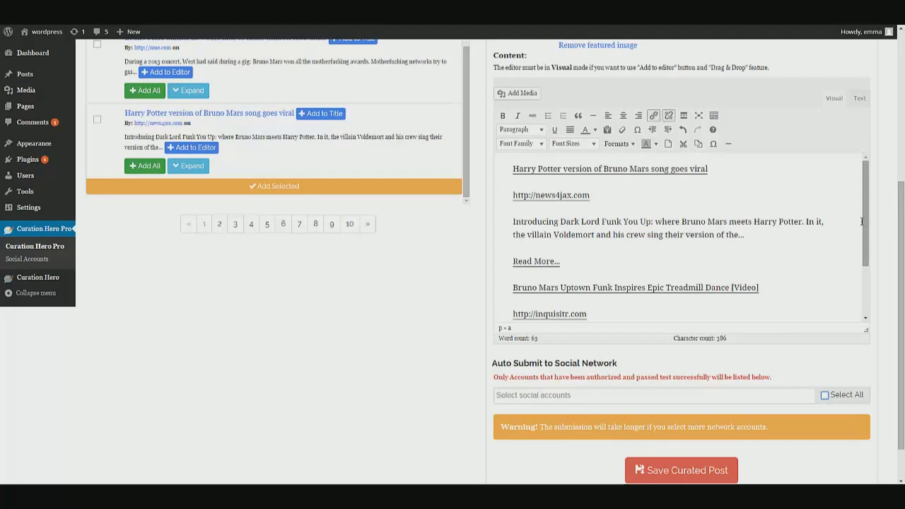
left_click_drag(877, 242, 876, 200)
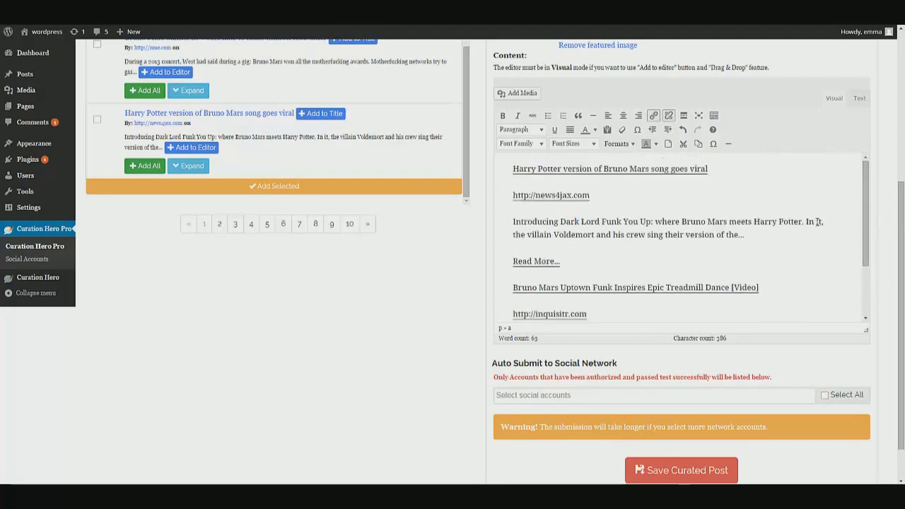
scroll(809, 244, "up", 1)
scroll(563, 167, "up", 3)
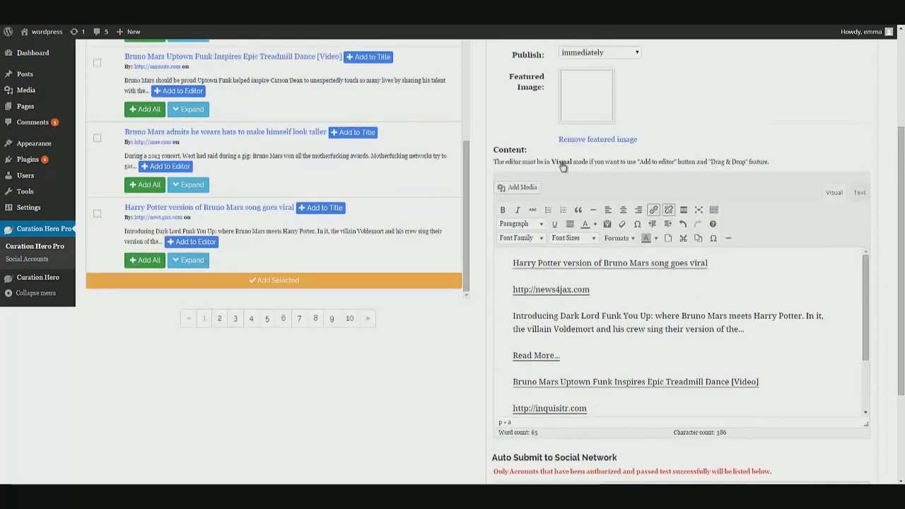
scroll(594, 218, "up", 1)
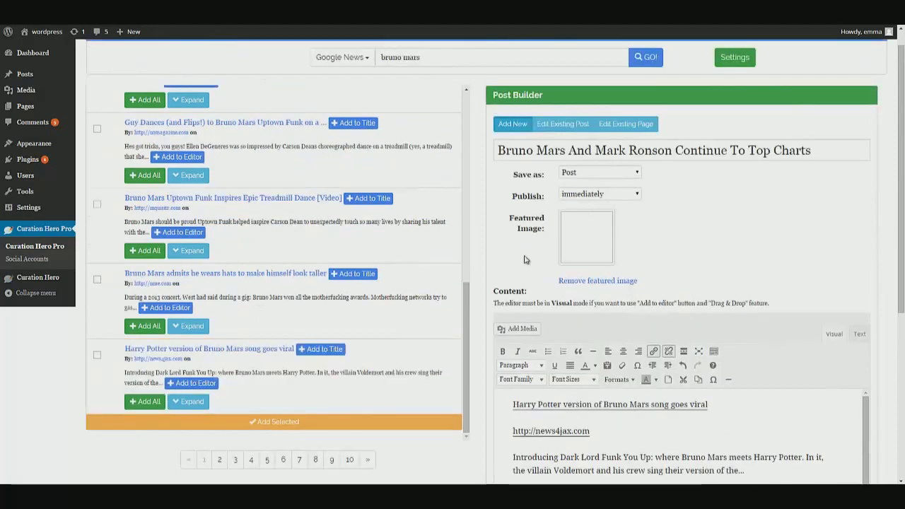
scroll(463, 103, "up", 5)
scroll(463, 103, "up", 3)
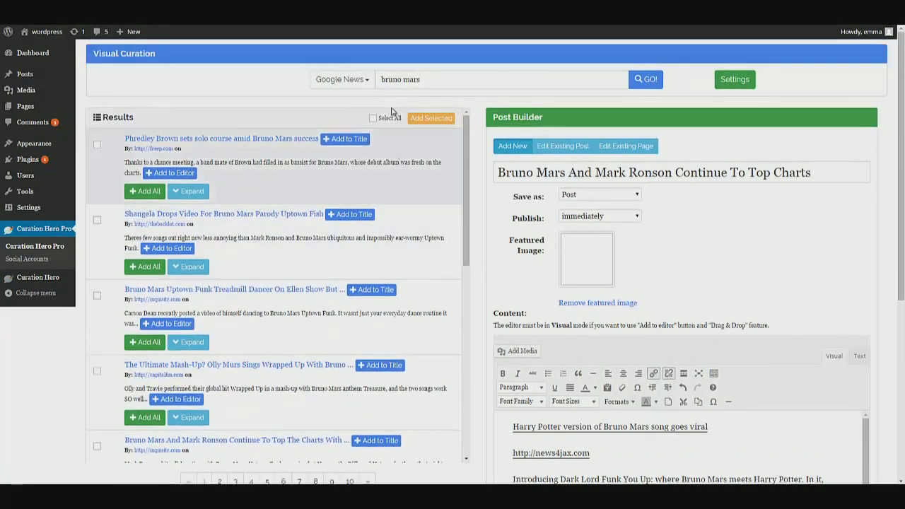
left_click(367, 83)
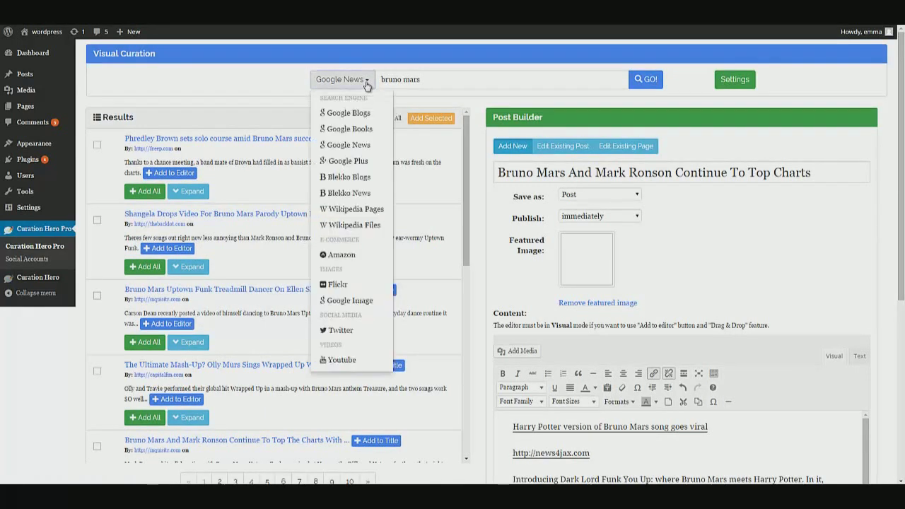
left_click(358, 306)
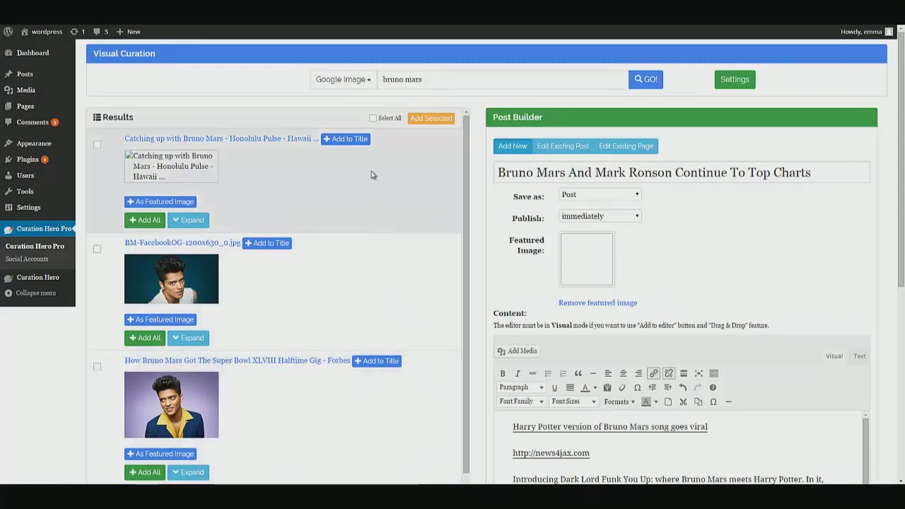
scroll(349, 212, "down", 4)
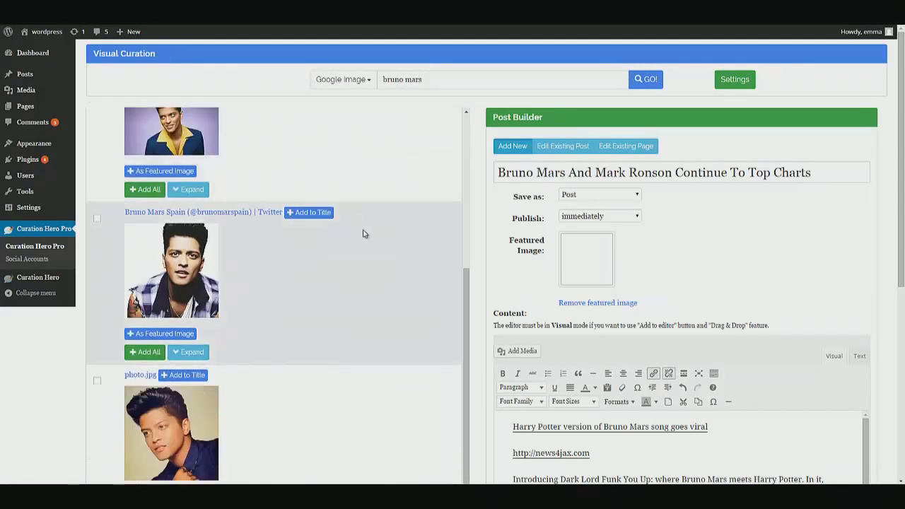
scroll(540, 253, "down", 2)
scroll(398, 276, "down", 7)
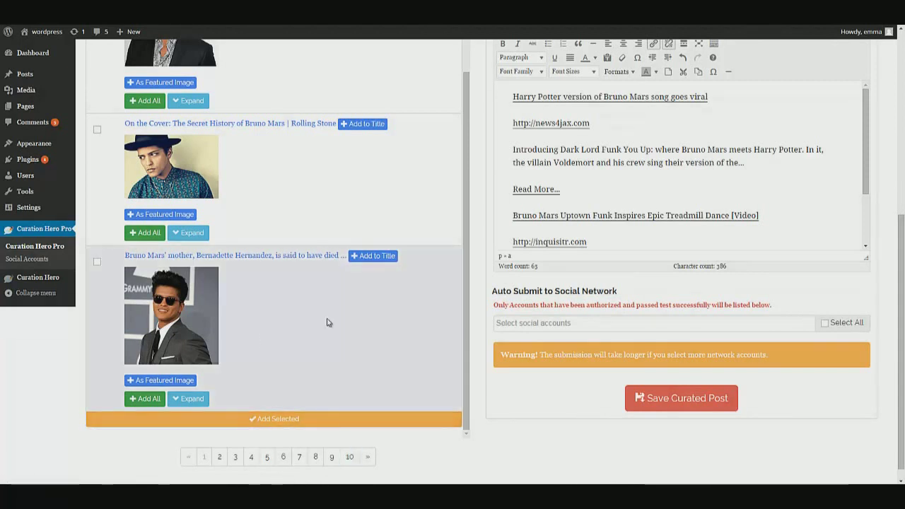
scroll(327, 323, "down", 5)
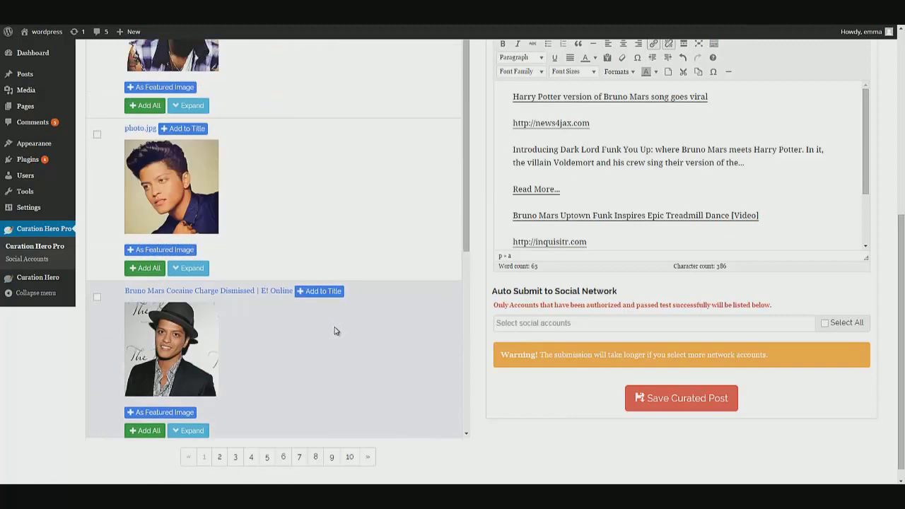
scroll(336, 331, "up", 5)
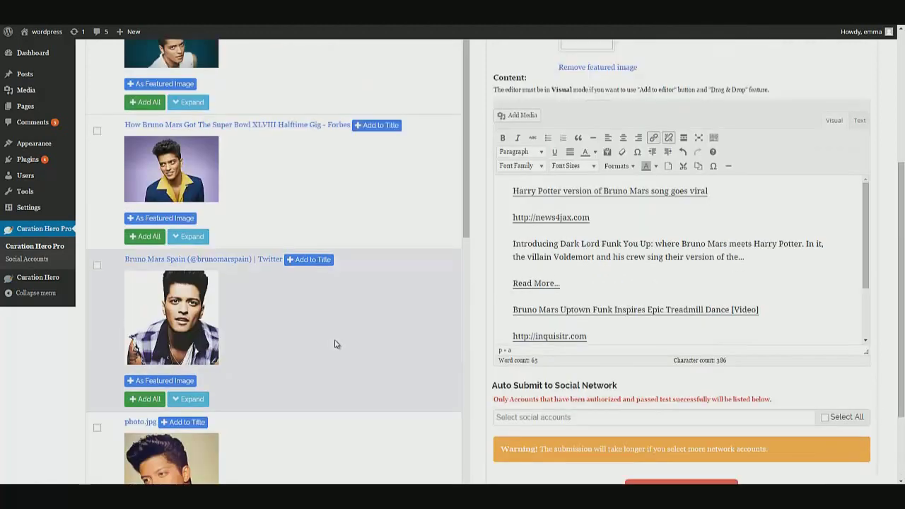
scroll(184, 297, "up", 3)
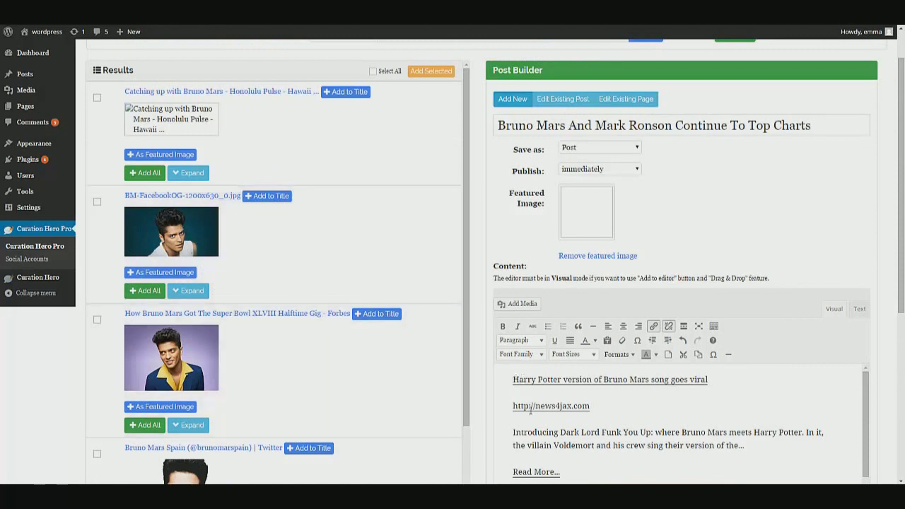
- Set the BM-FacebookOG photo as featured image and insert it above the Harry Potter excerpt
key("Return")
left_click(526, 379)
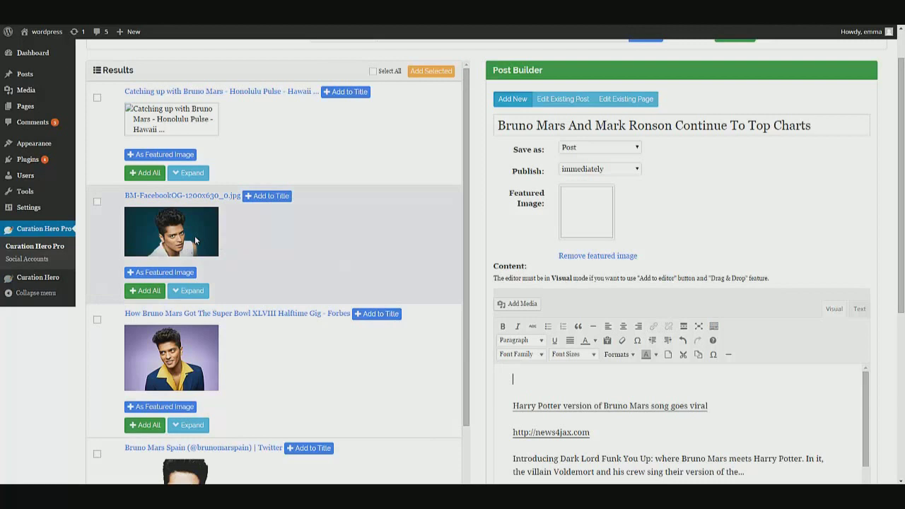
left_click(165, 274)
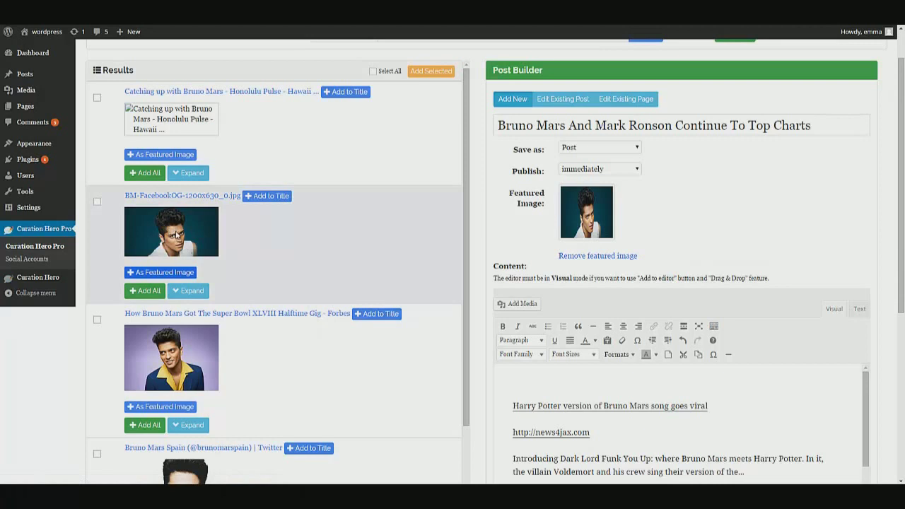
left_click_drag(171, 234, 539, 380)
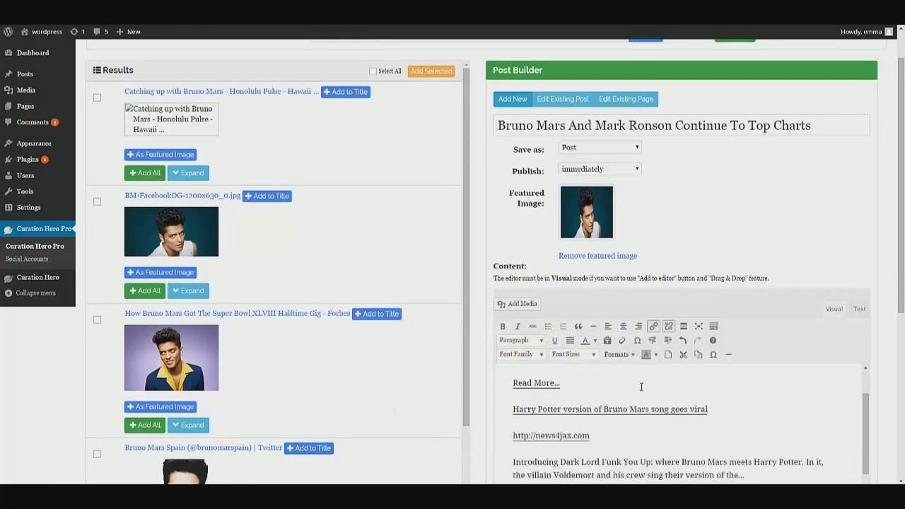
scroll(396, 363, "down", 2)
scroll(509, 401, "down", 5)
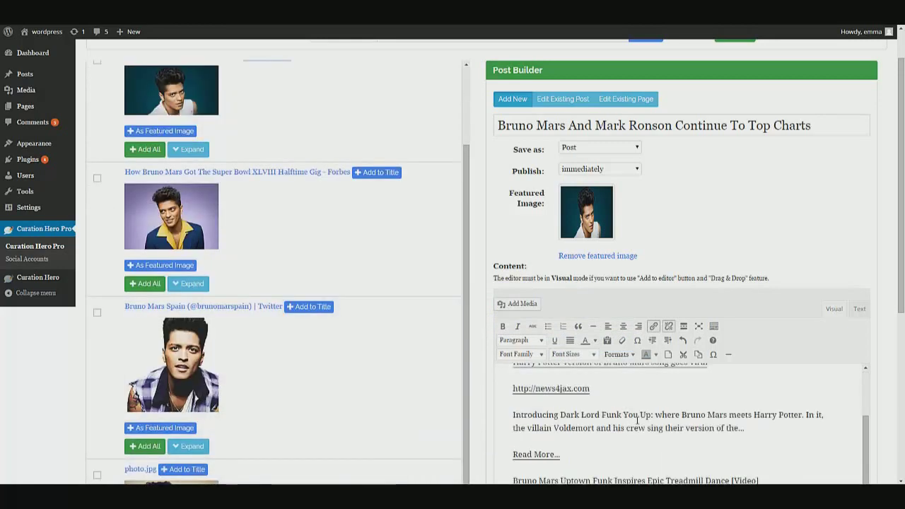
scroll(526, 316, "up", 2)
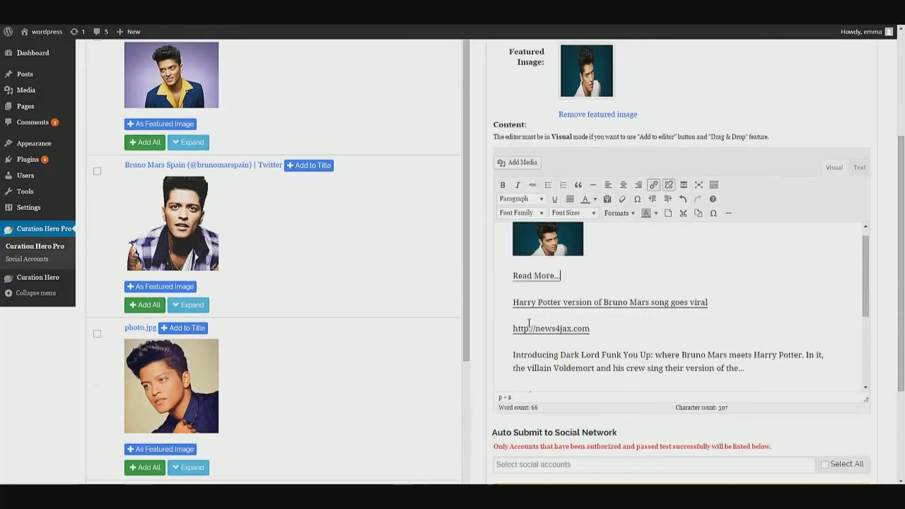
scroll(459, 314, "up", 2)
scroll(459, 314, "up", 4)
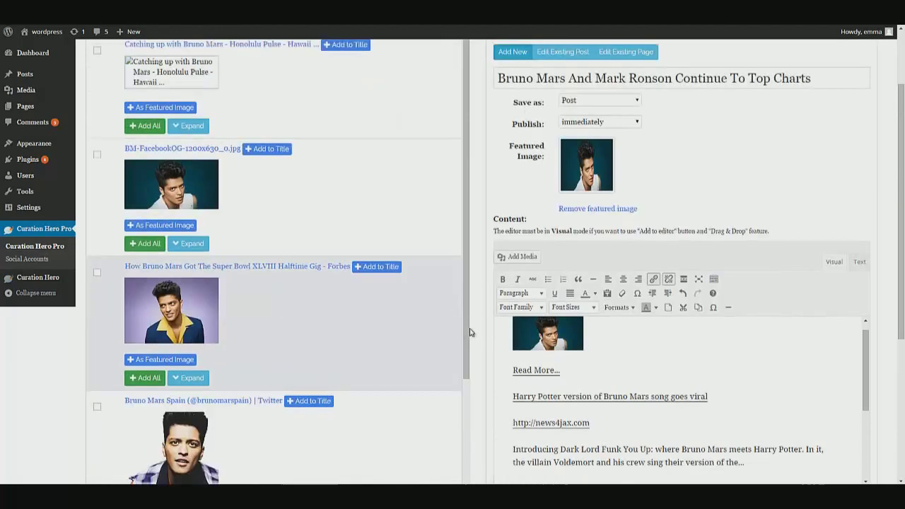
- Switch the curation source to YouTube to list bruno mars videos
left_click(371, 86)
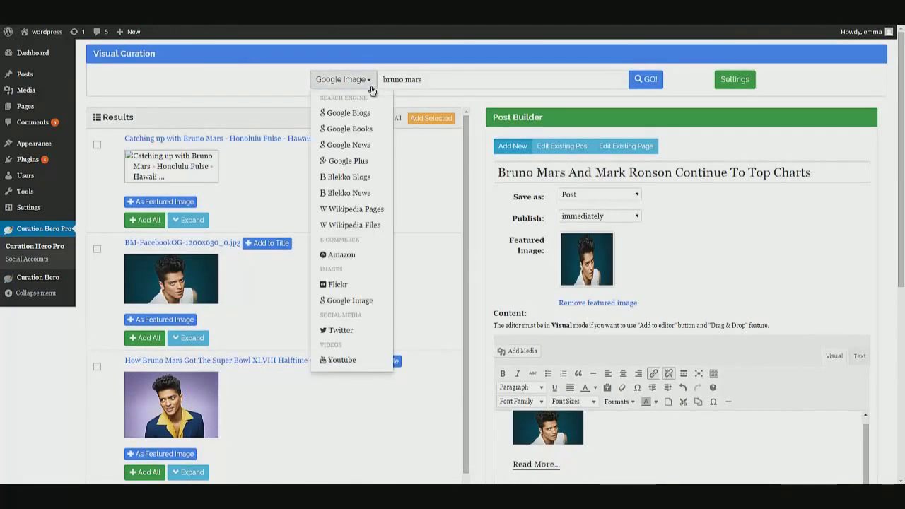
left_click(349, 361)
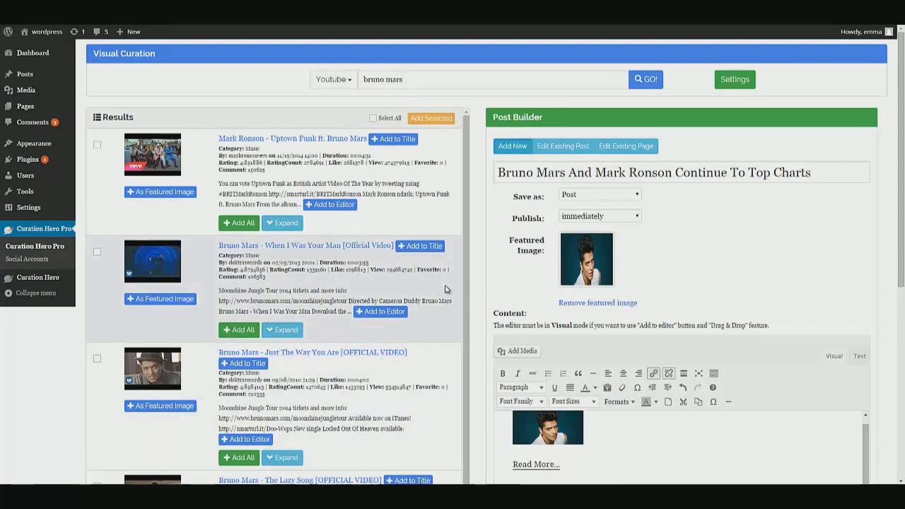
scroll(631, 261, "down", 2)
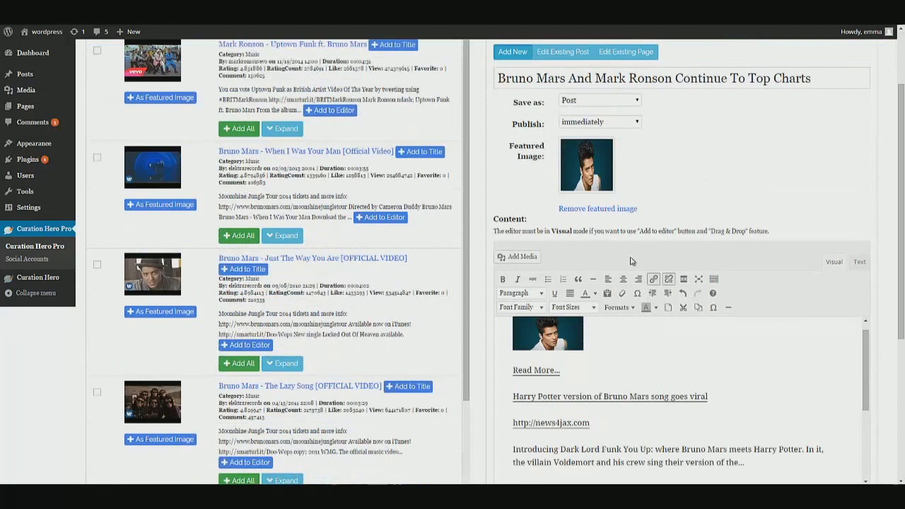
scroll(632, 261, "up", 1)
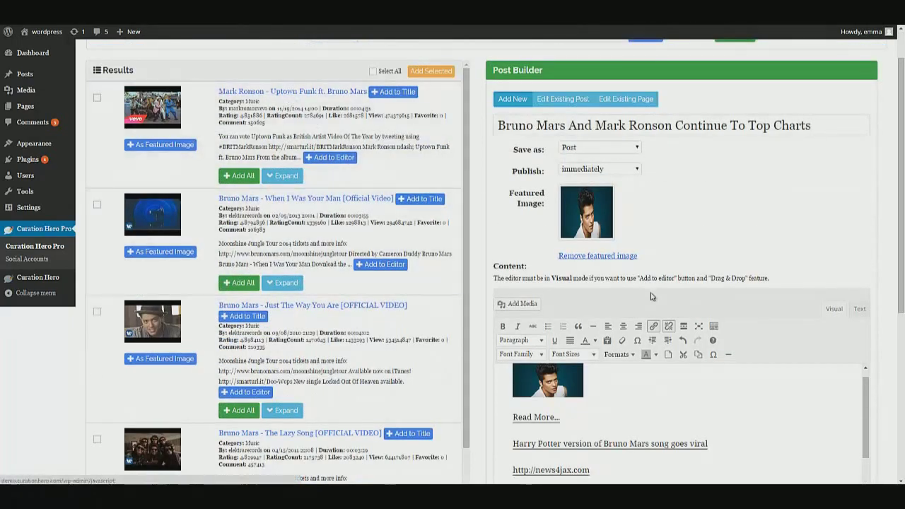
- Make the Uptown Funk video thumbnail the featured image and drag the video into the content
scroll(651, 297, "down", 5)
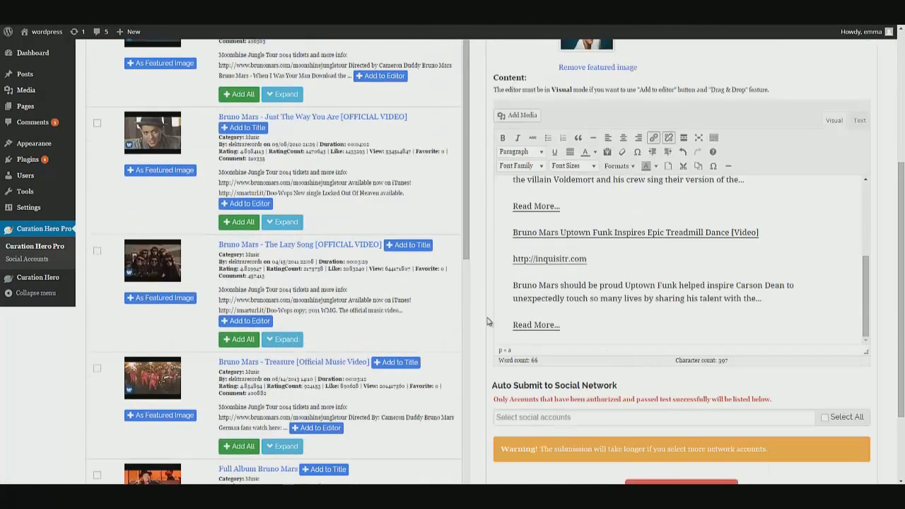
scroll(488, 322, "up", 4)
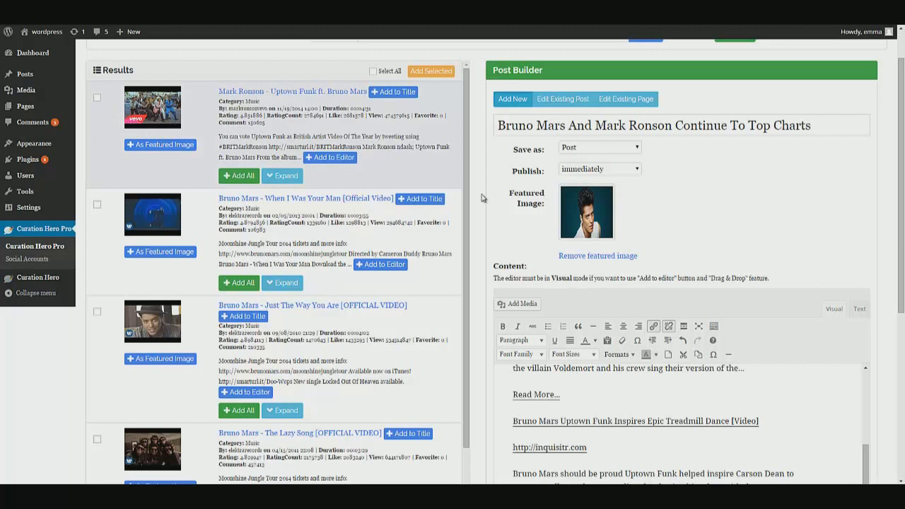
left_click(157, 145)
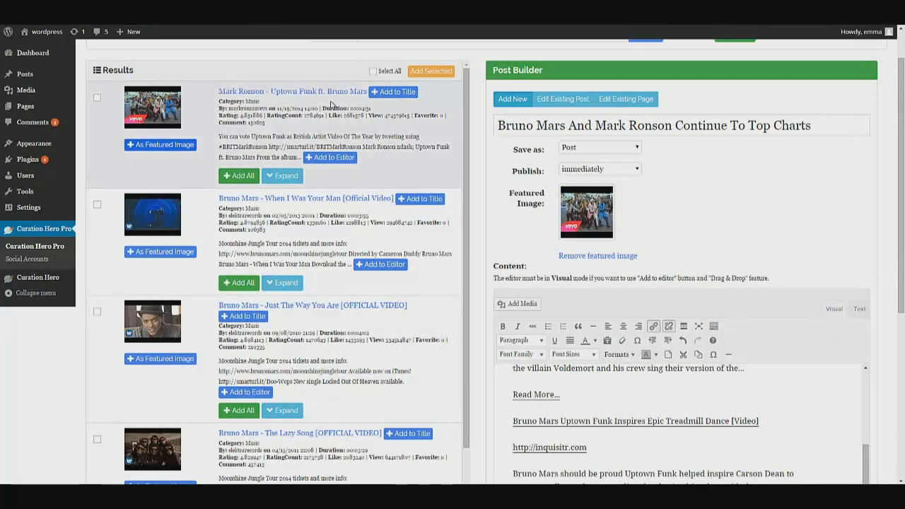
left_click_drag(322, 102, 588, 424)
- Add an empty paragraph after the last Read More line at the end of the content
scroll(588, 425, "down", 1)
left_click(595, 380)
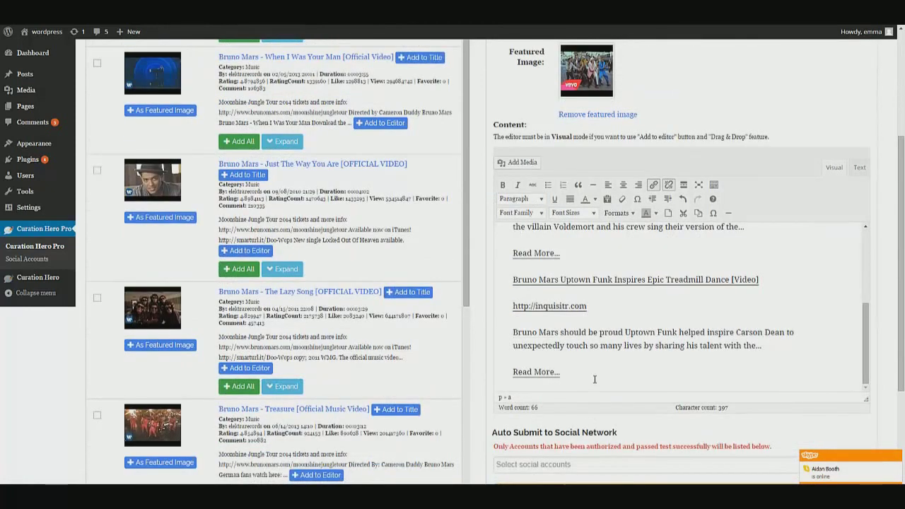
key("Return")
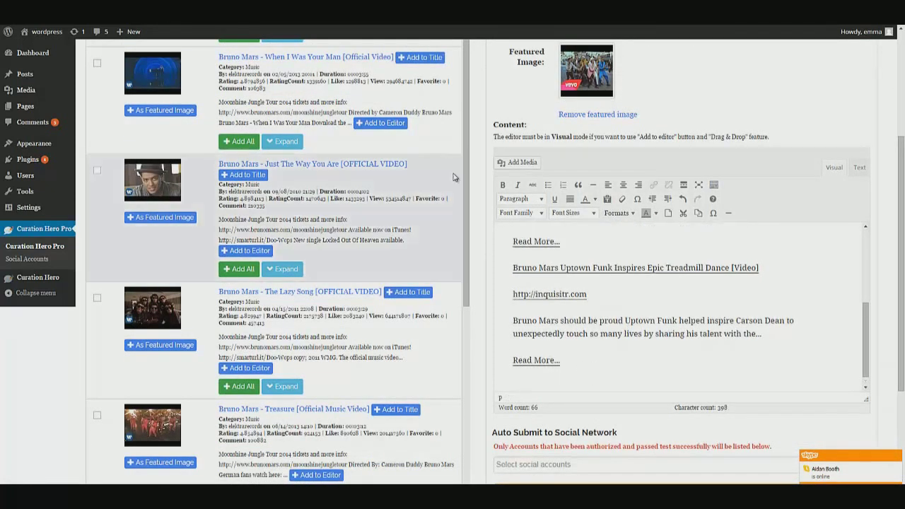
scroll(388, 186, "up", 1)
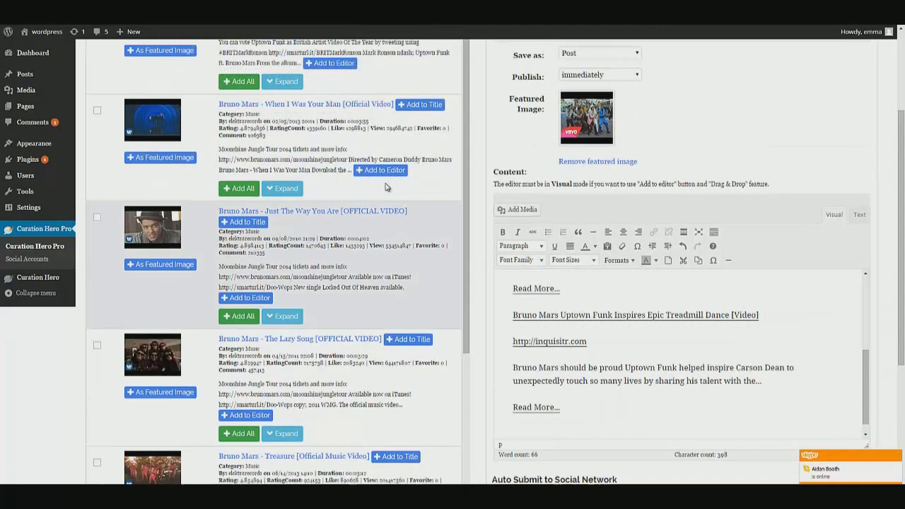
scroll(387, 188, "up", 1)
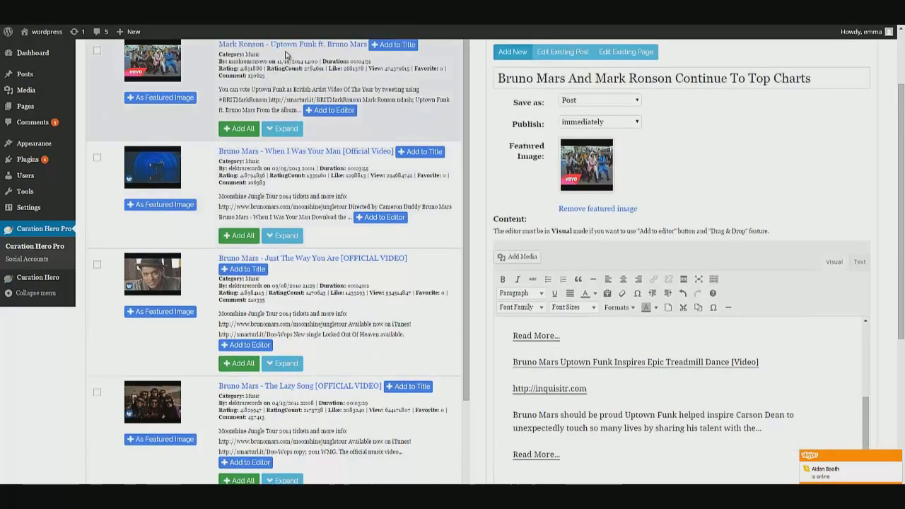
left_click_drag(290, 51, 567, 438)
scroll(567, 437, "down", 2)
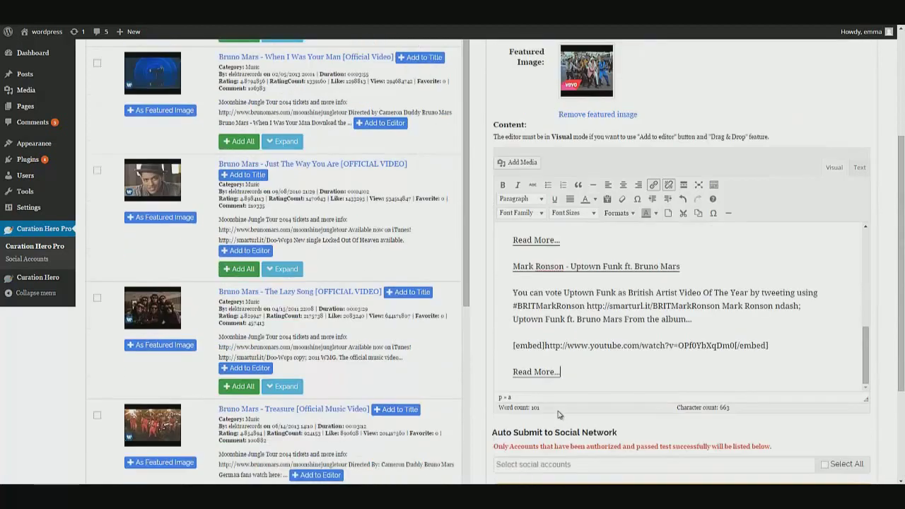
- Rearrange the end of the content so the YouTube embed line sits below Read More
left_click(822, 349)
key("shift+Home")
key("ctrl+c")
key("BackSpace")
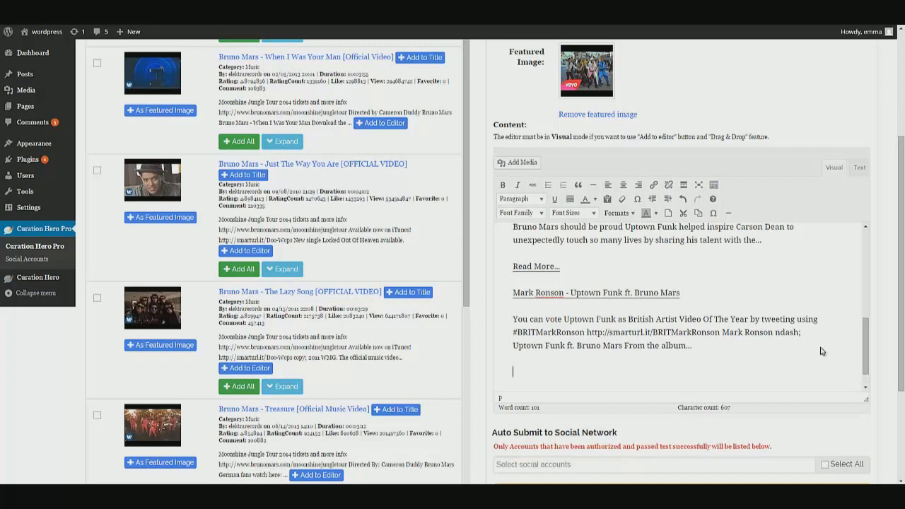
type("Read More...")
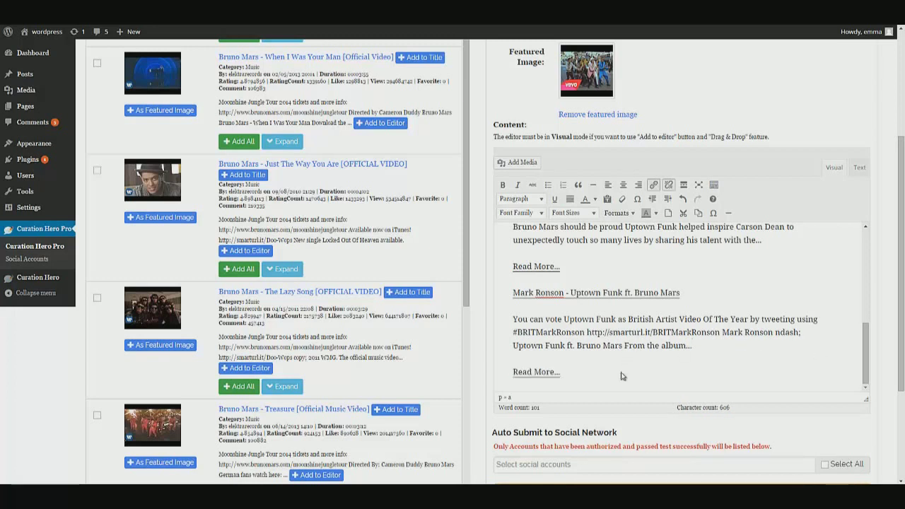
key("Return")
key("ctrl+v")
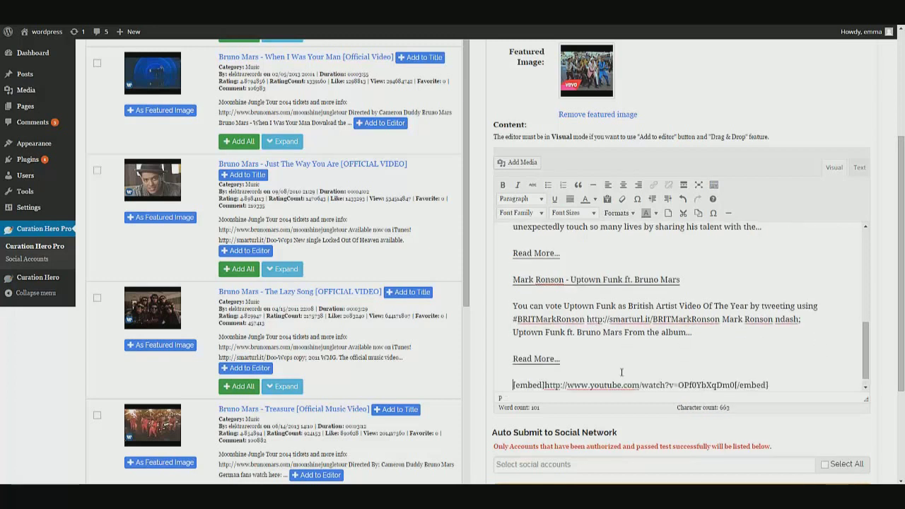
- Centre the YouTube embed shortcode line
key("shift+End")
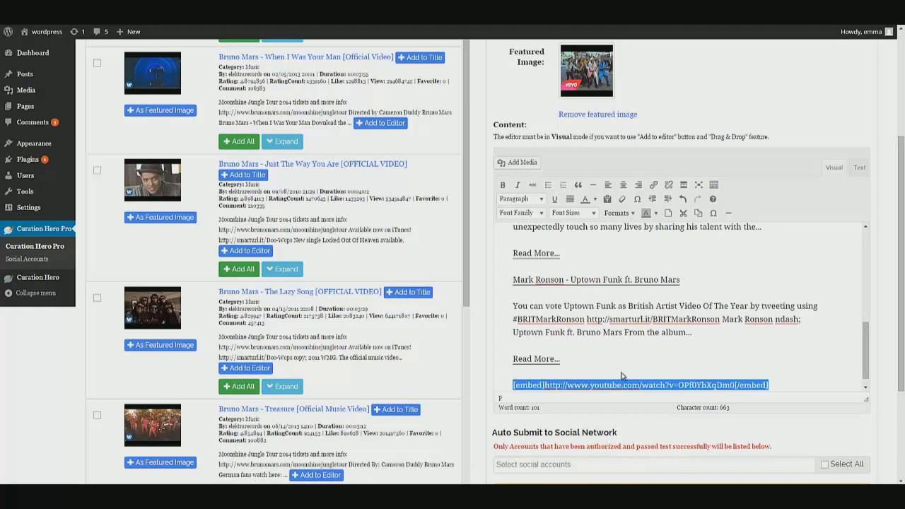
left_click(623, 185)
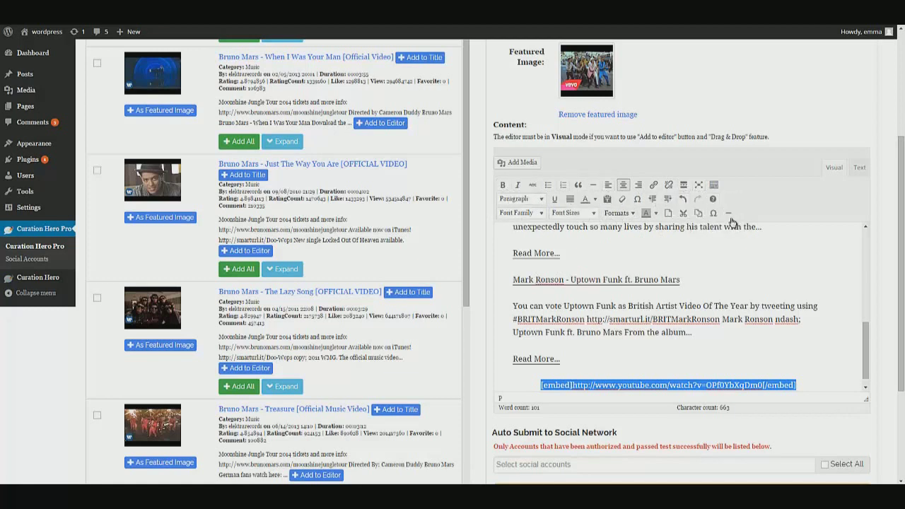
left_click(761, 356)
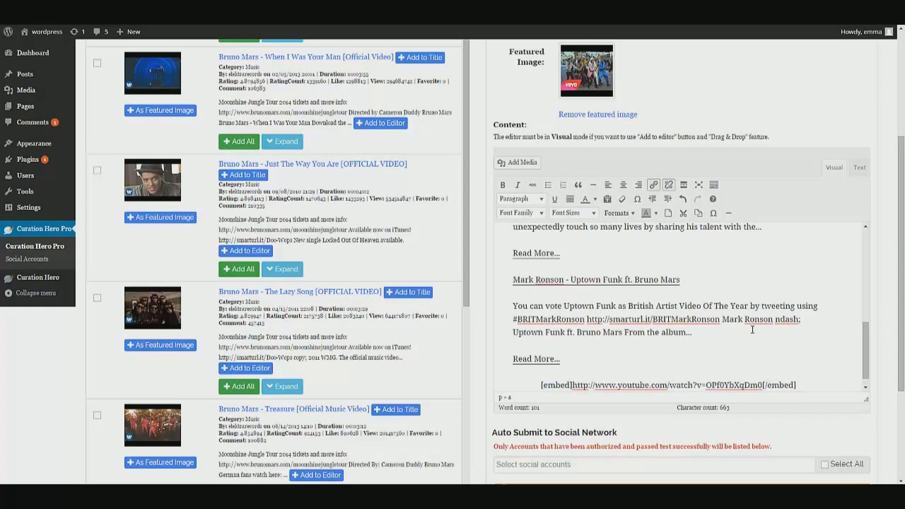
scroll(742, 322, "down", 3)
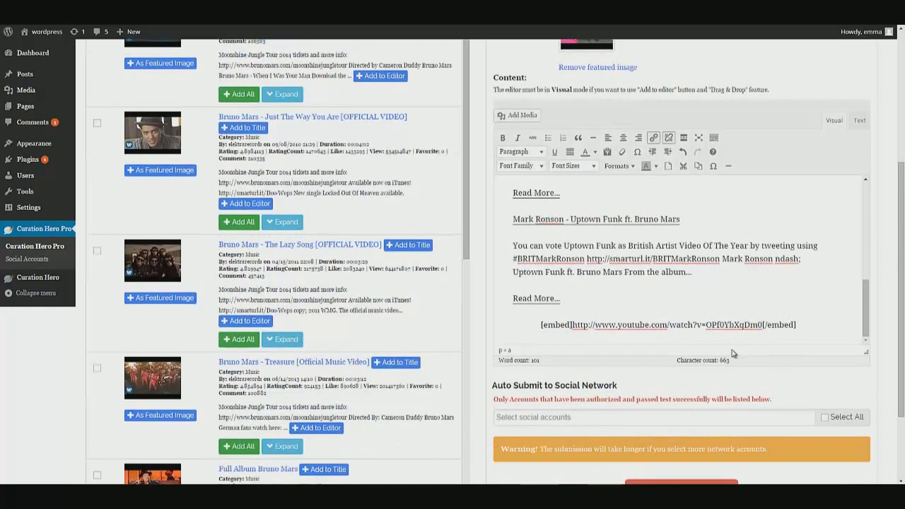
scroll(542, 330, "up", 1)
scroll(744, 279, "up", 3)
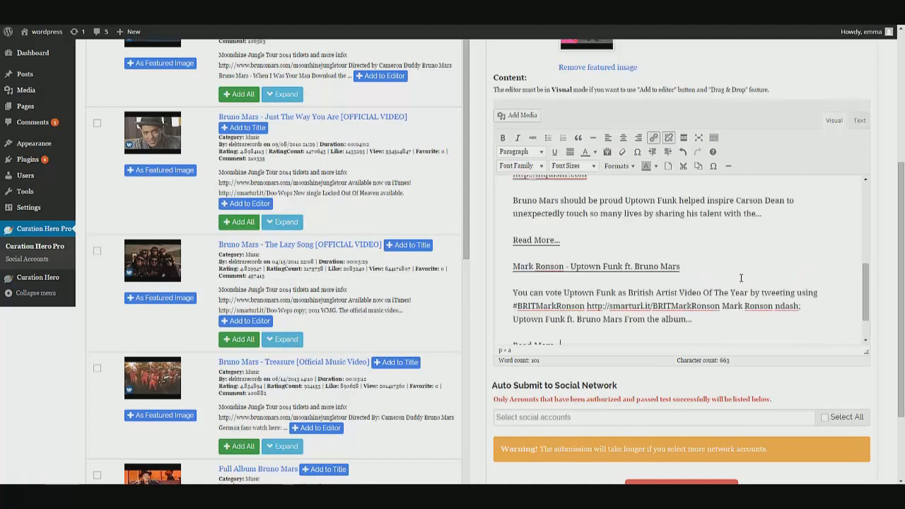
scroll(746, 281, "up", 2)
scroll(699, 259, "down", 6)
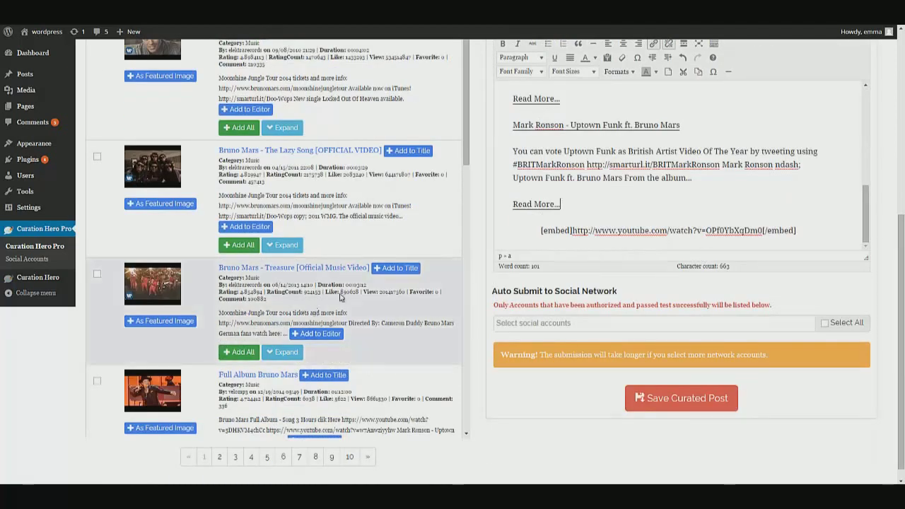
scroll(400, 191, "up", 2)
scroll(400, 191, "up", 5)
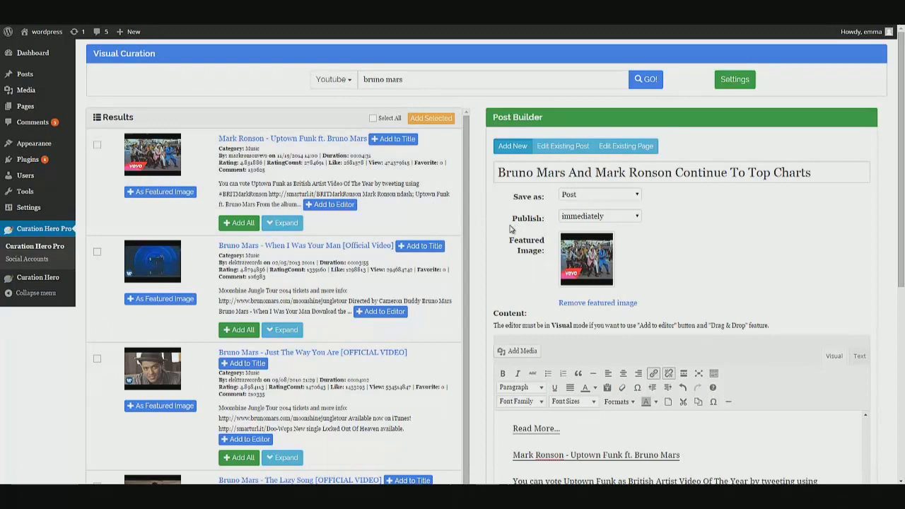
scroll(569, 362, "down", 2)
scroll(569, 362, "down", 4)
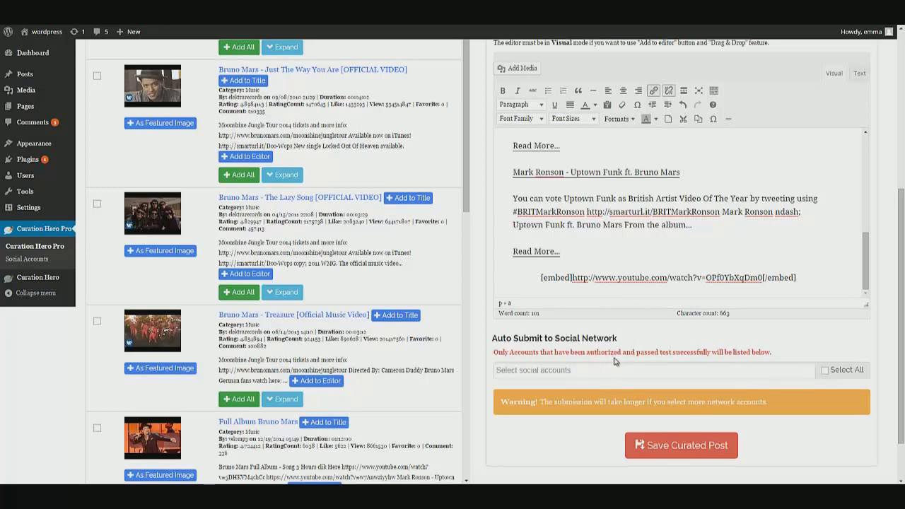
scroll(590, 370, "up", 10)
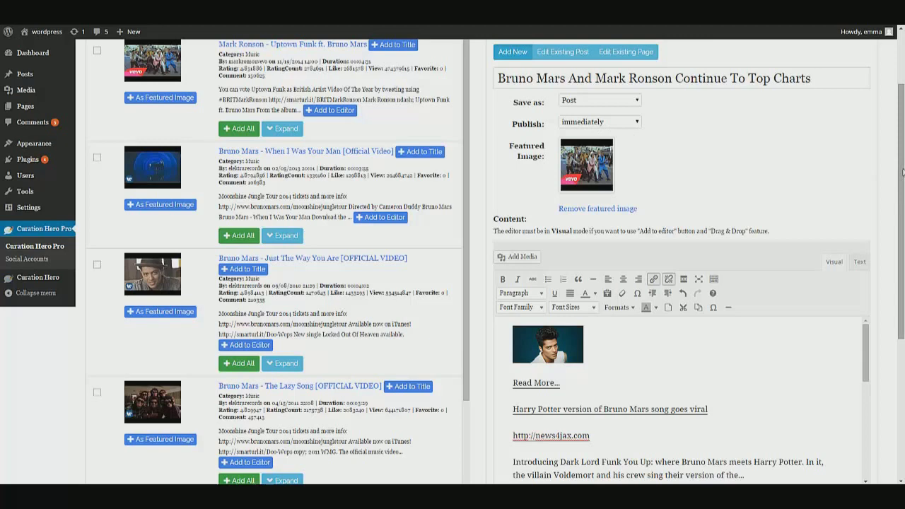
left_click_drag(902, 187, 904, 325)
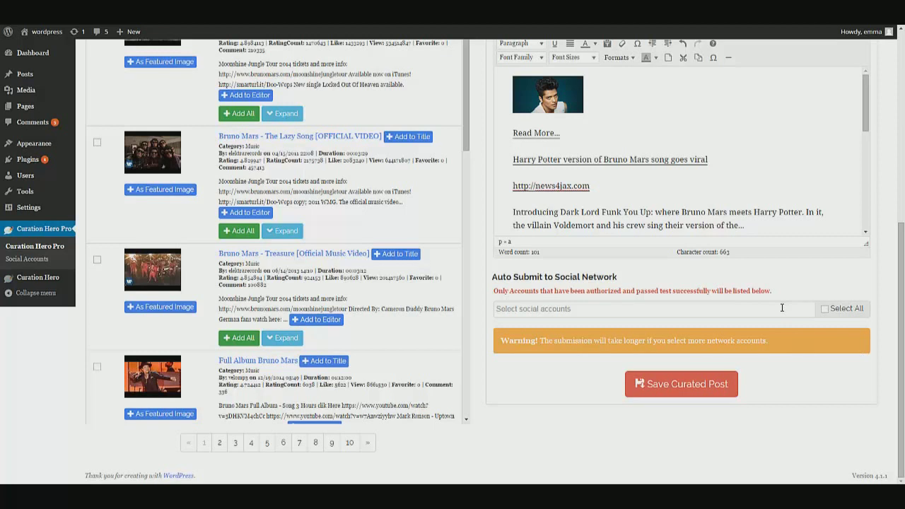
- Select All authorized social network accounts under Auto Submit to Social Network
left_click(825, 308)
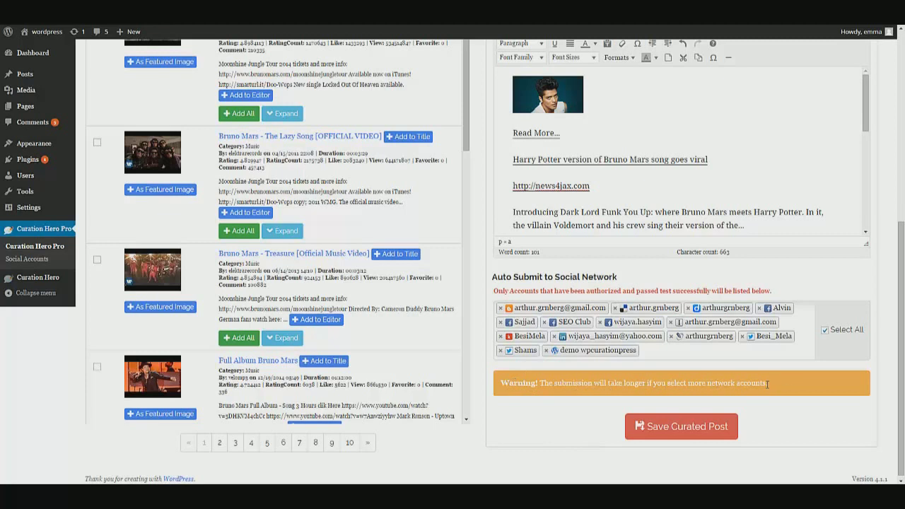
- Save the curated Bruno Mars post to publish it and share it to the selected networks
left_click_drag(768, 383, 600, 383)
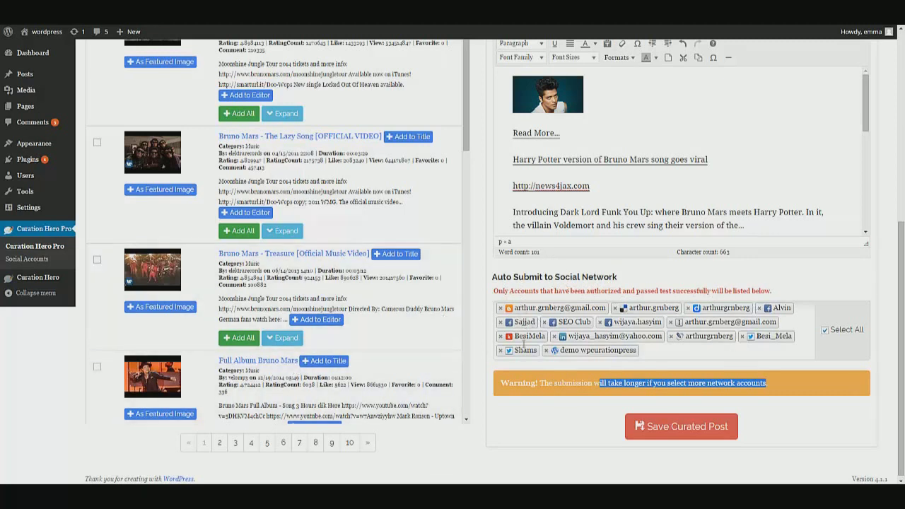
scroll(708, 344, "down", 1)
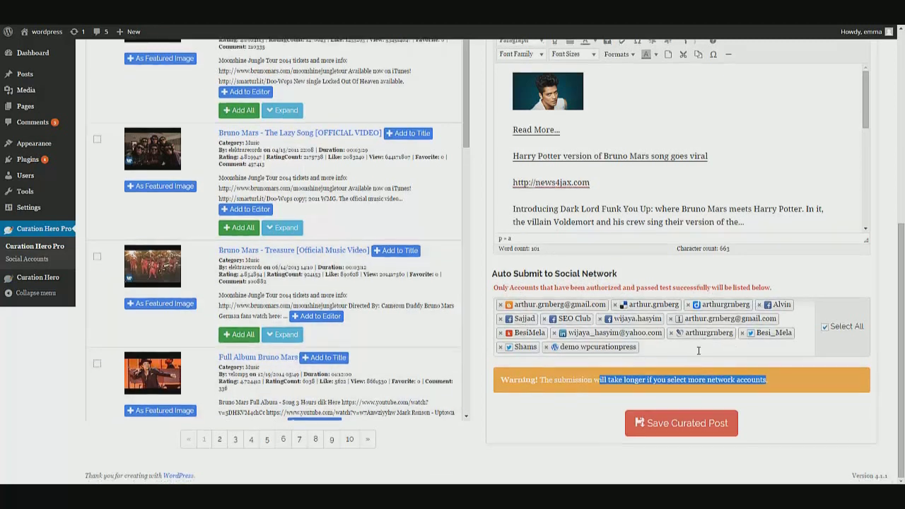
left_click(824, 326)
left_click(687, 399)
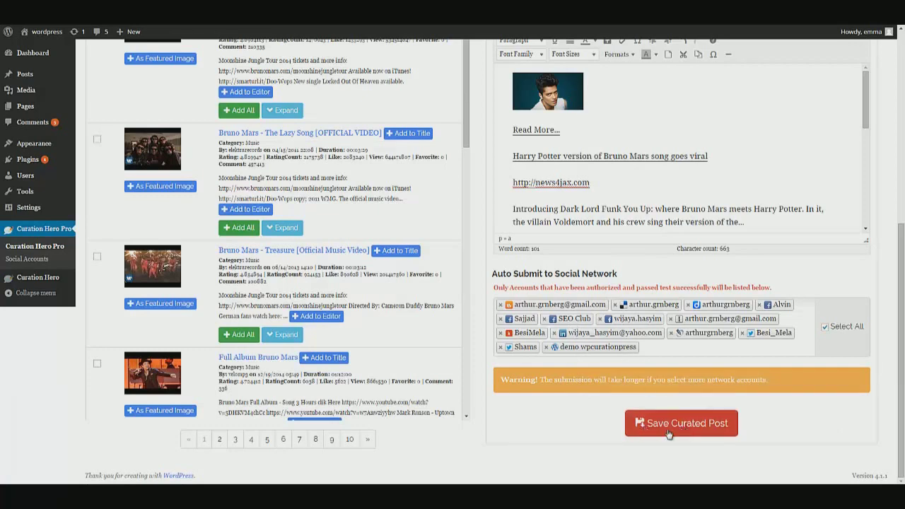
left_click(668, 430)
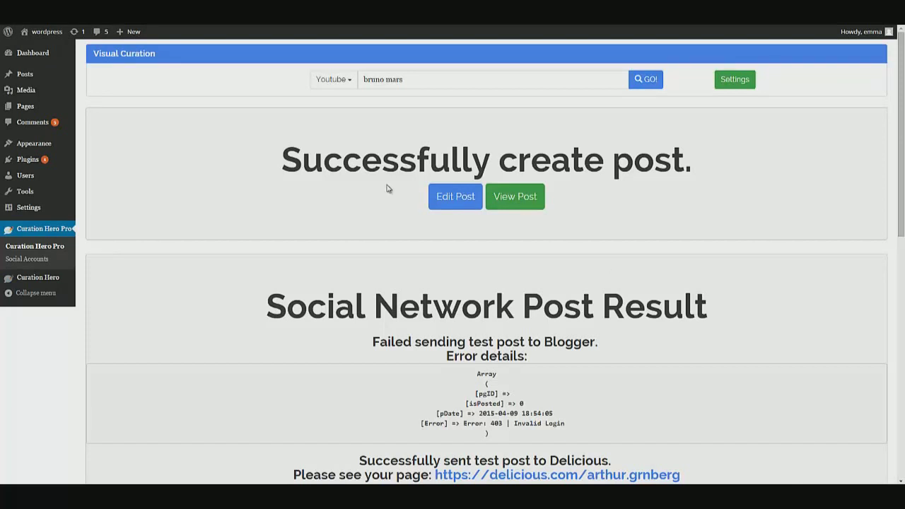
left_click_drag(282, 161, 654, 160)
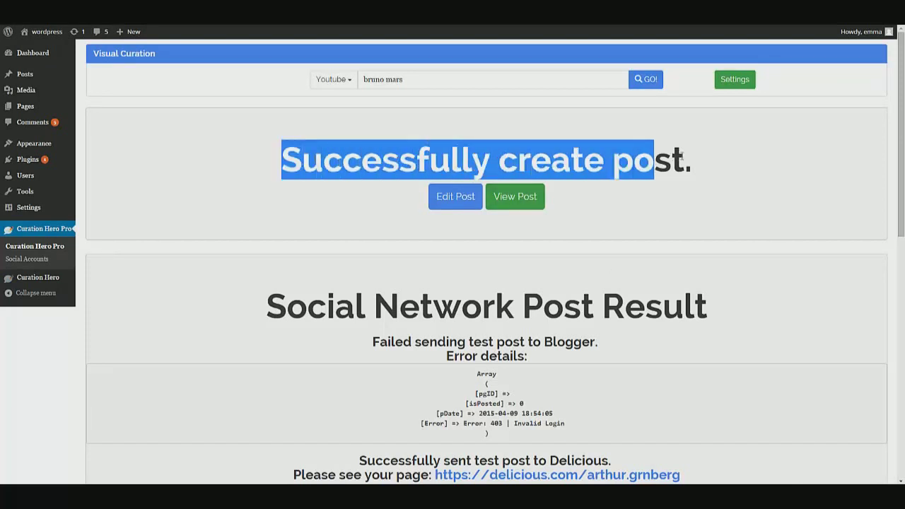
left_click(513, 149)
double_click(516, 157)
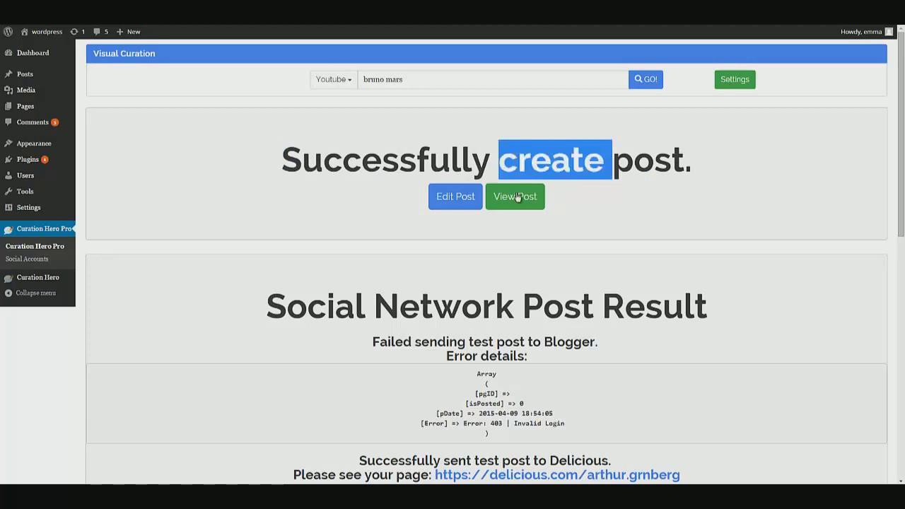
scroll(457, 277, "down", 2)
double_click(391, 248)
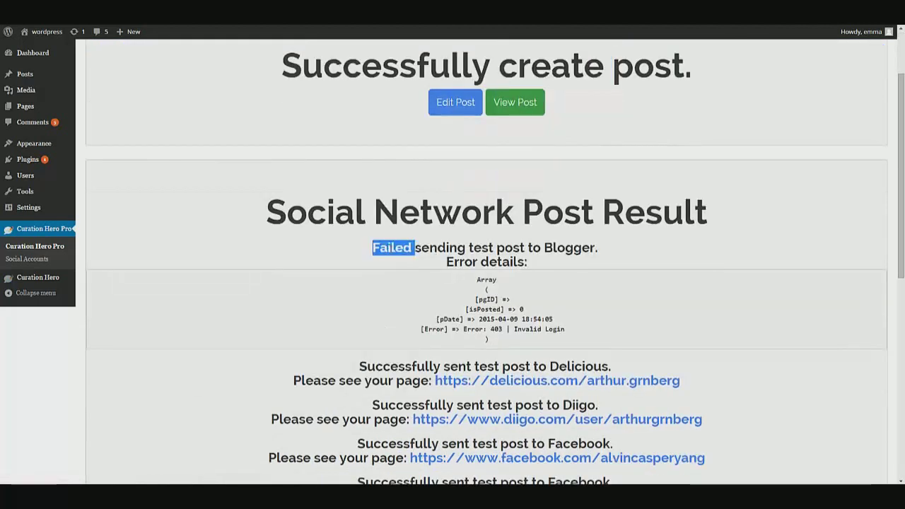
left_click_drag(392, 248, 414, 249)
left_click(543, 263)
left_click(375, 253)
left_click(526, 259, "shift")
left_click(540, 266)
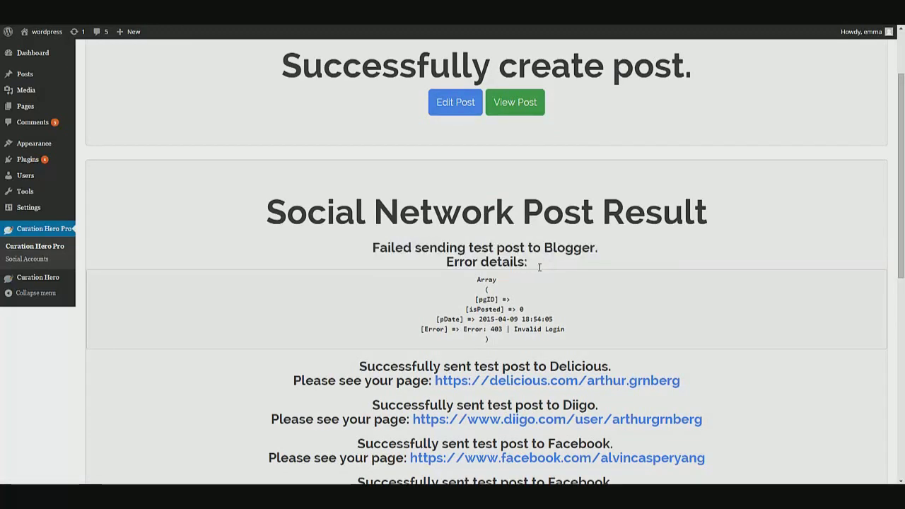
left_click_drag(539, 266, 382, 265)
scroll(383, 265, "down", 6)
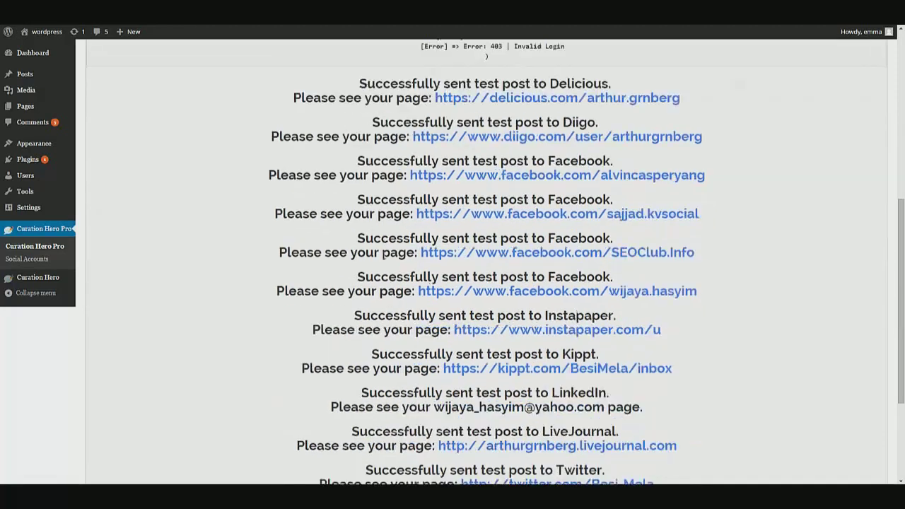
scroll(402, 167, "up", 2)
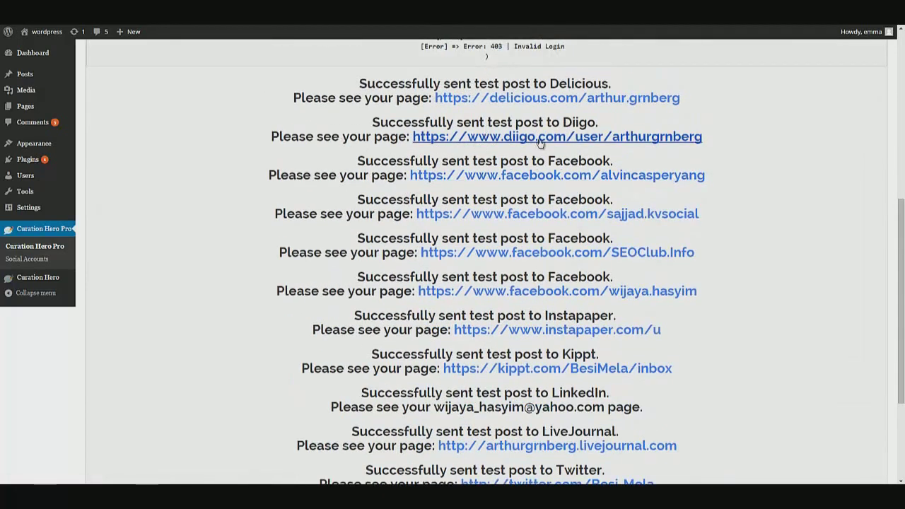
right_click(578, 99)
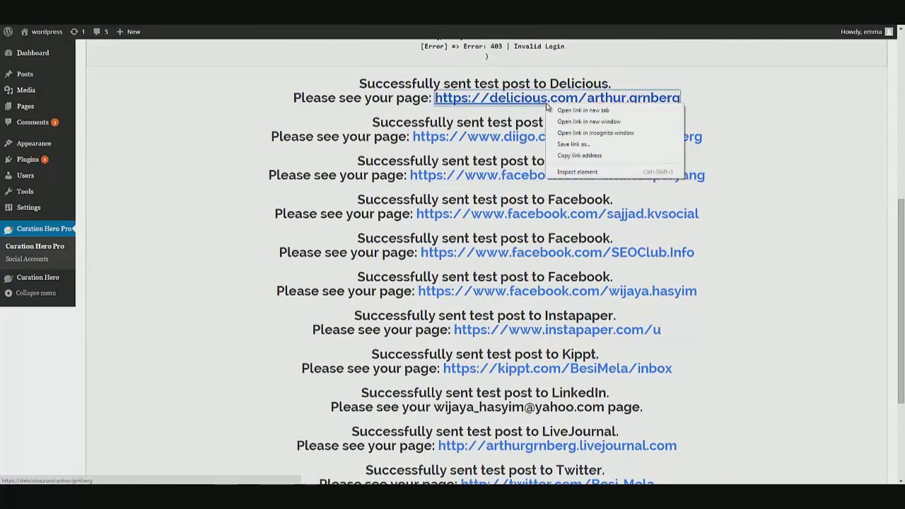
key("Escape")
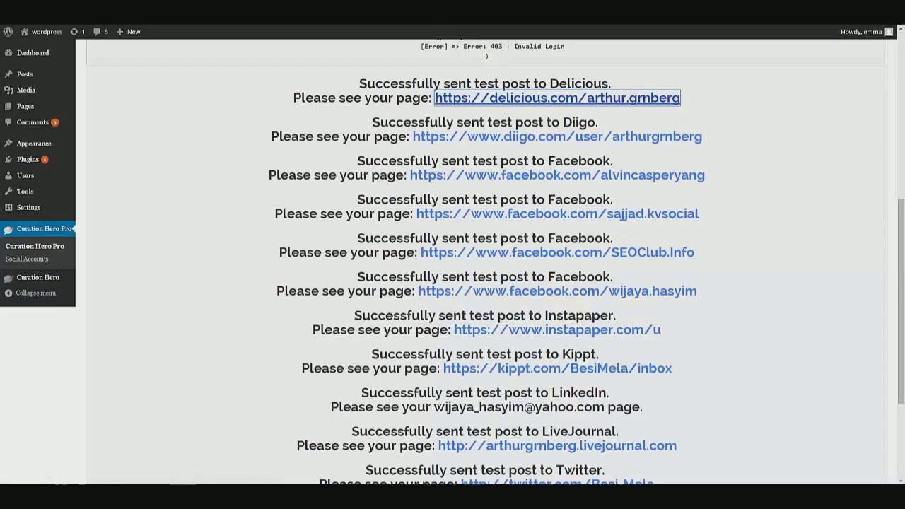
key("Return")
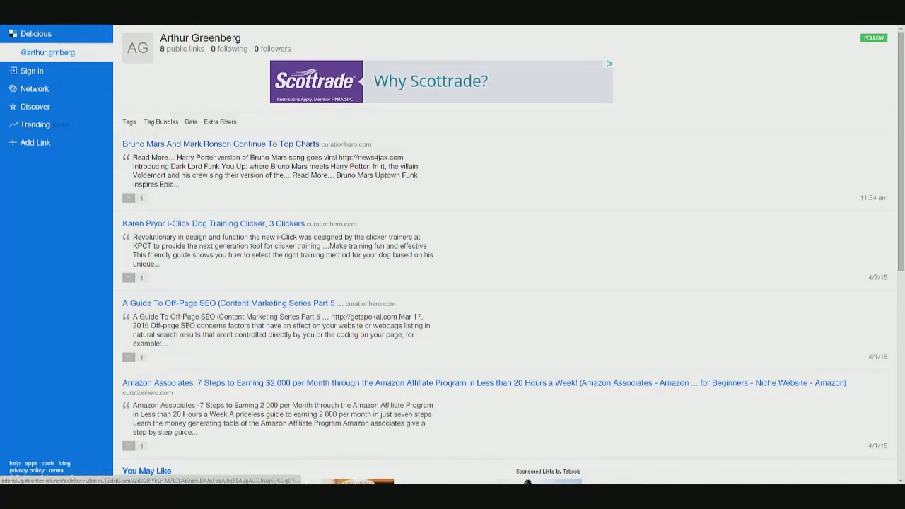
key("alt+Left")
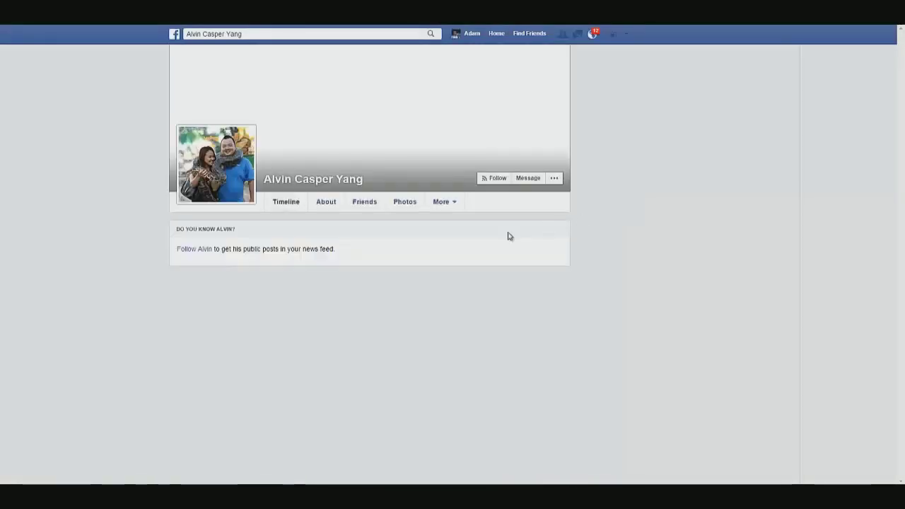
scroll(486, 239, "down", 1)
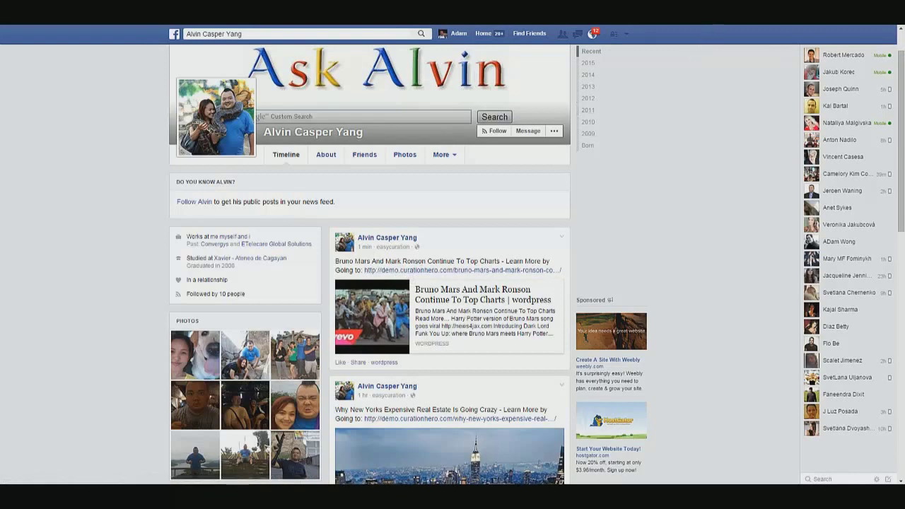
key("ctrl+w")
scroll(634, 144, "up", 2)
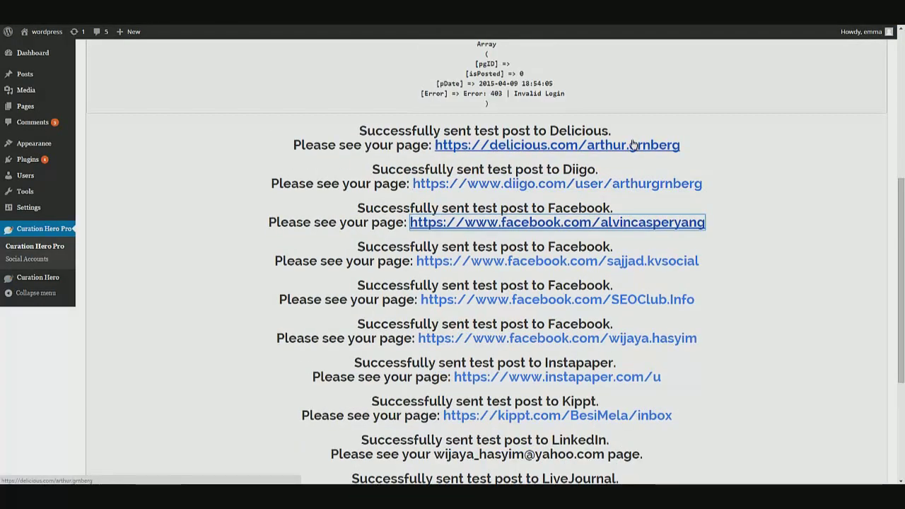
scroll(633, 145, "up", 4)
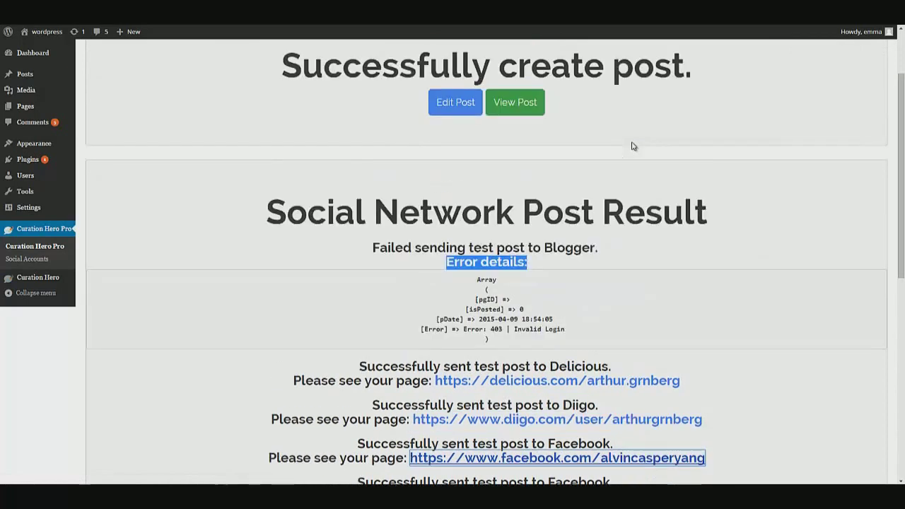
right_click(523, 156)
left_click(587, 162)
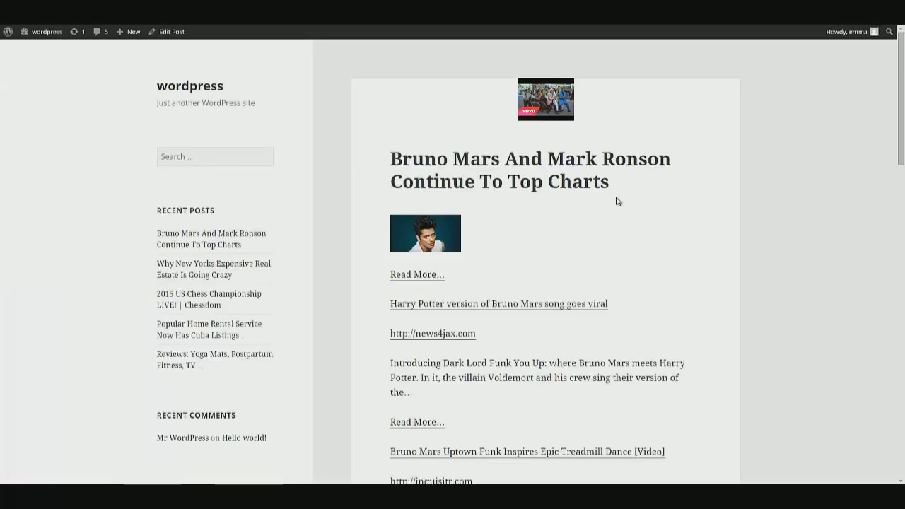
scroll(616, 201, "down", 3)
scroll(616, 202, "down", 2)
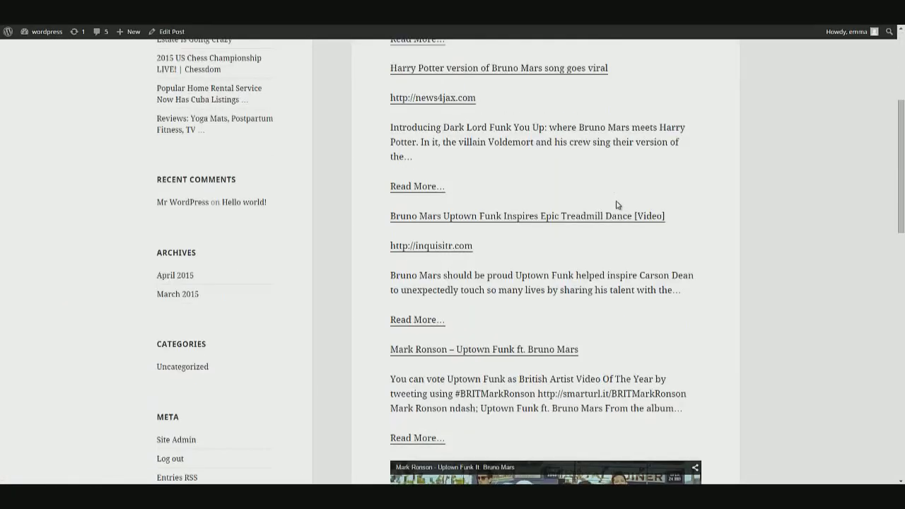
scroll(616, 204, "down", 3)
scroll(601, 198, "up", 3)
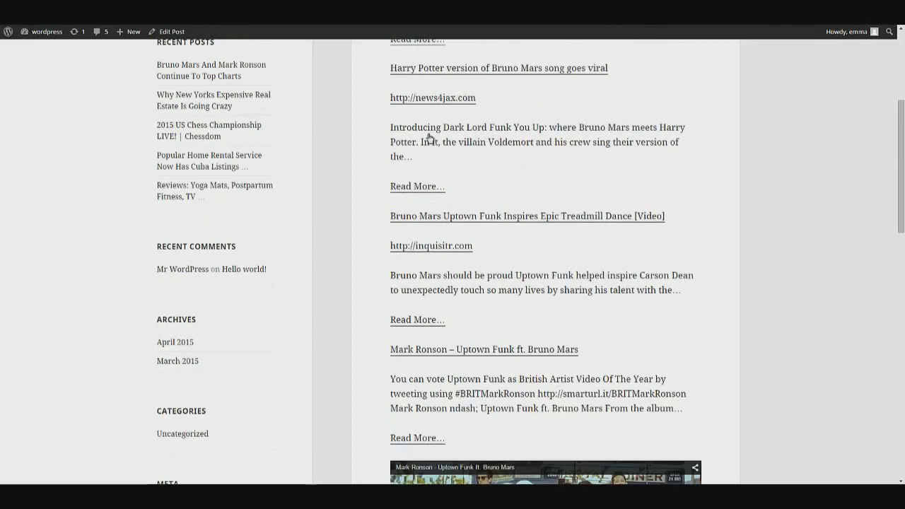
scroll(430, 138, "up", 2)
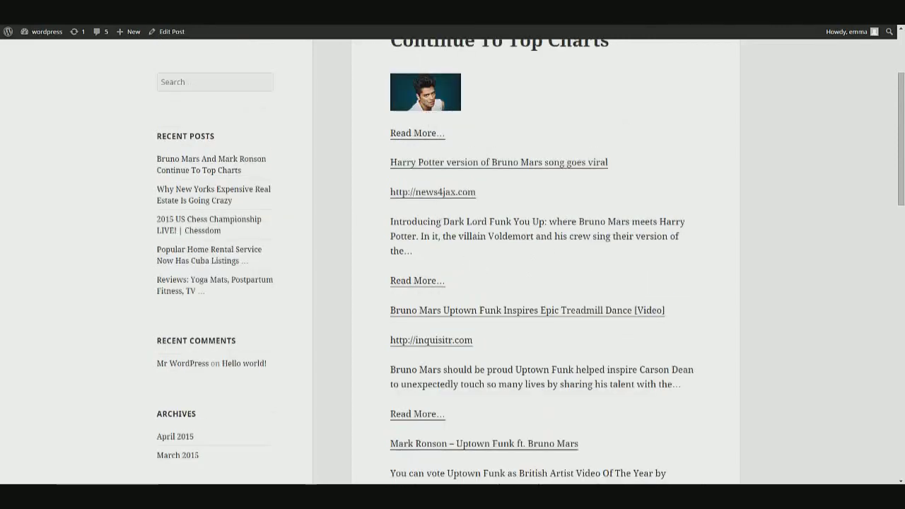
key("ctrl+w")
scroll(658, 204, "down", 2)
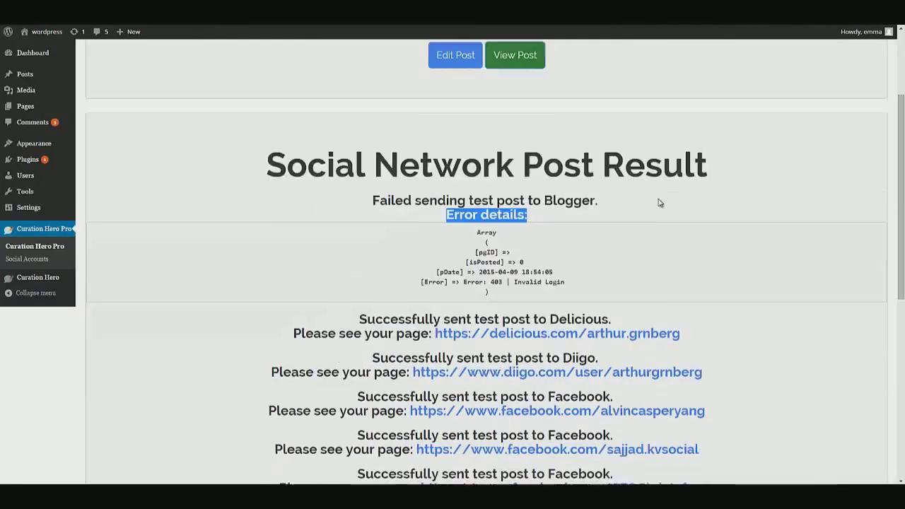
scroll(659, 203, "down", 1)
- Show the CurationHero Review and Bonus post on MeCanto Reviews with its title highlighted
left_click(656, 203)
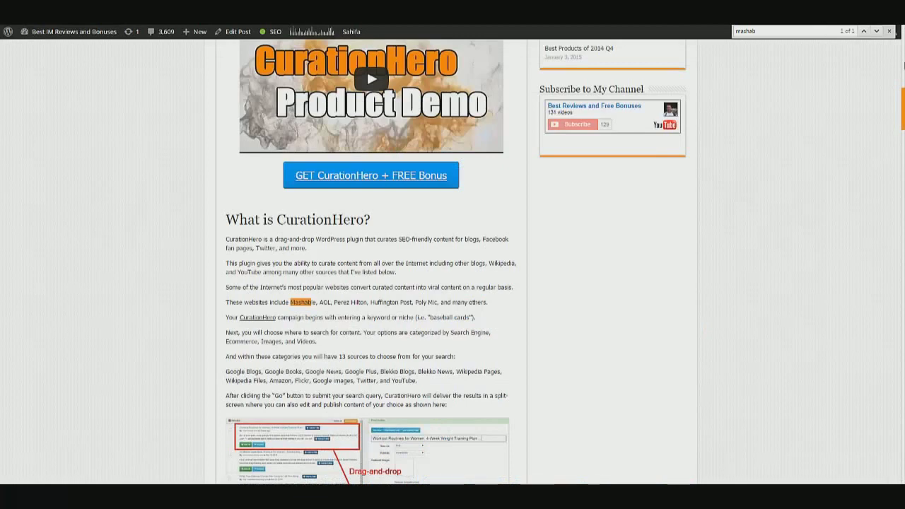
scroll(453, 261, "up", 5)
scroll(812, 64, "up", 4)
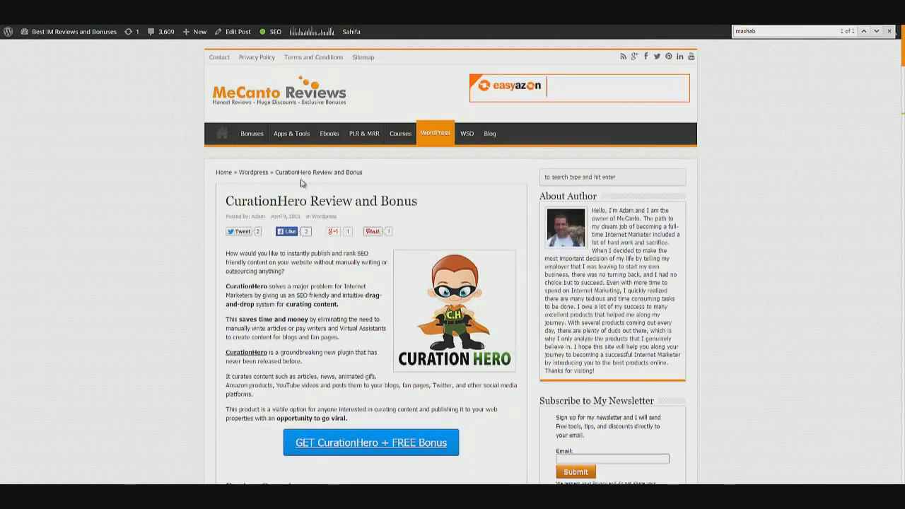
left_click_drag(225, 203, 417, 204)
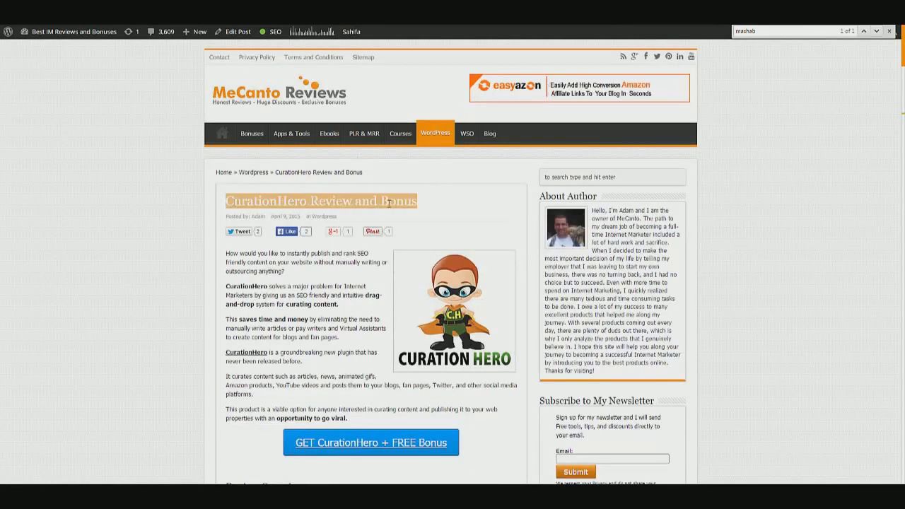
scroll(393, 206, "down", 1)
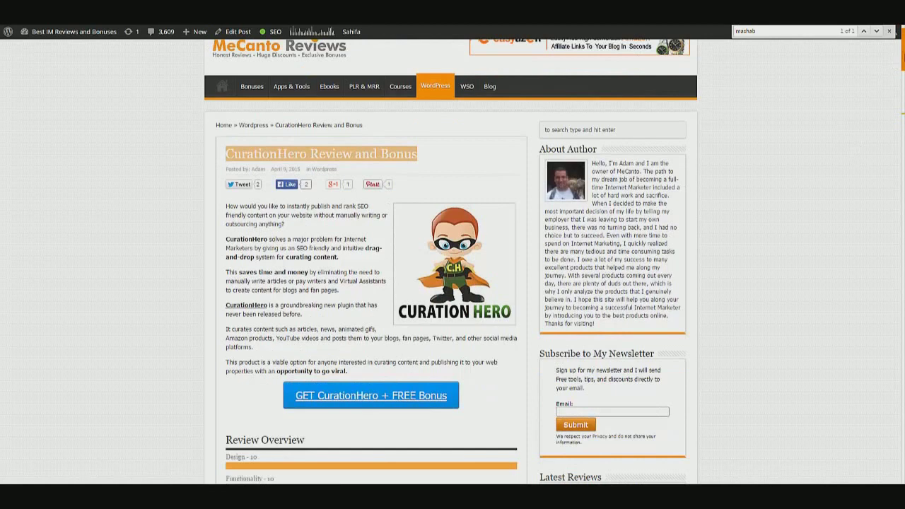
left_click_drag(902, 63, 881, 183)
scroll(875, 202, "down", 8)
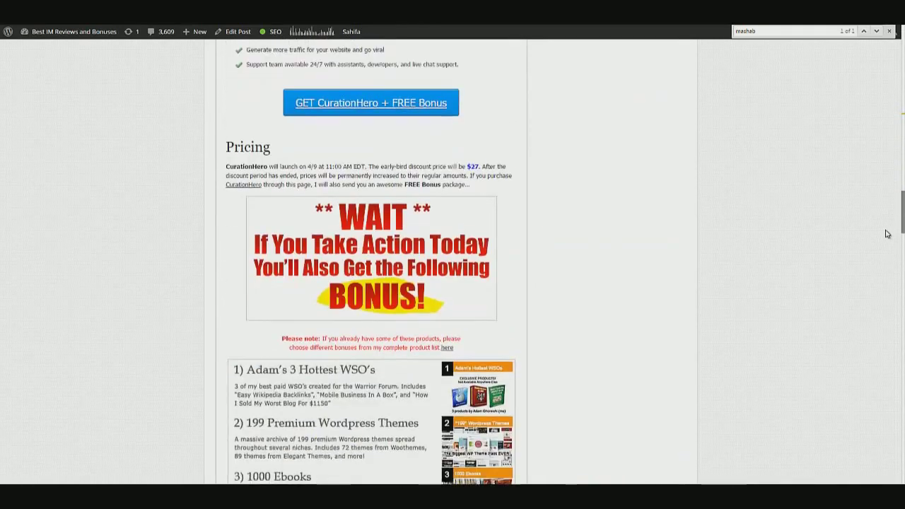
scroll(675, 174, "down", 1)
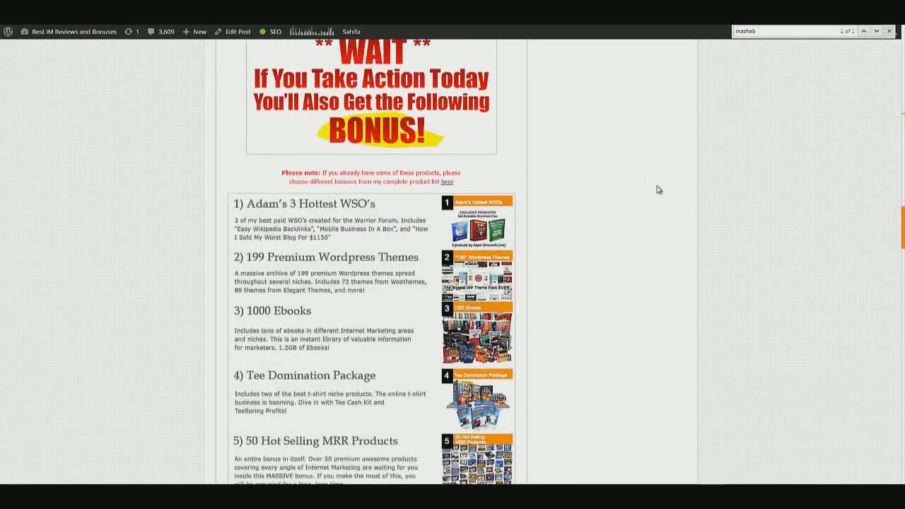
scroll(525, 282, "down", 4)
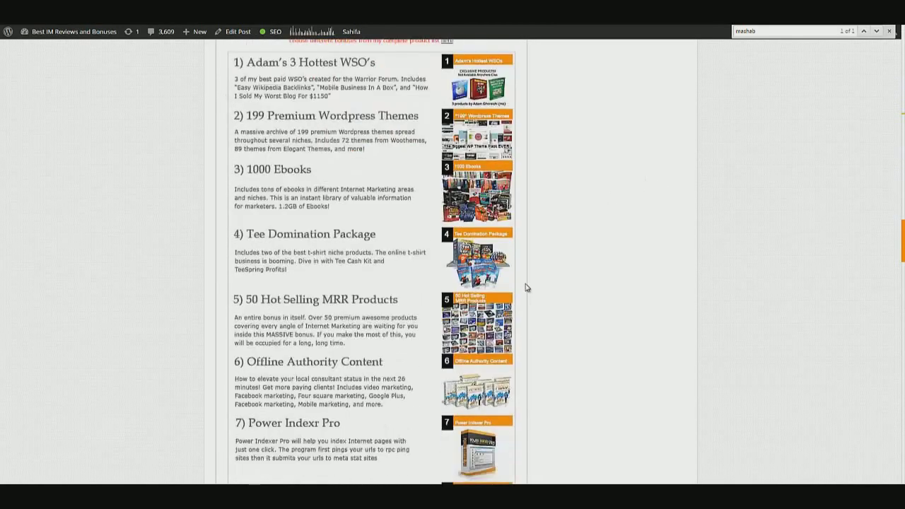
scroll(526, 297, "down", 2)
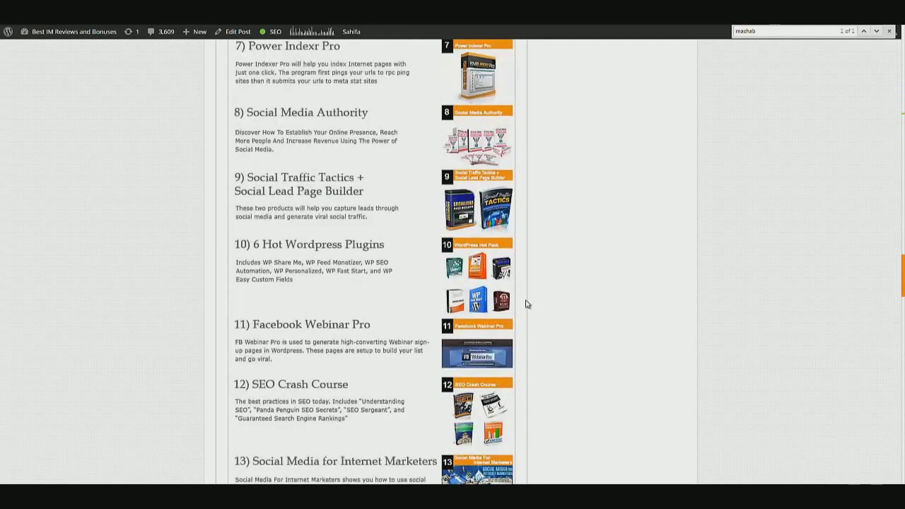
scroll(526, 304, "down", 1)
scroll(522, 318, "down", 2)
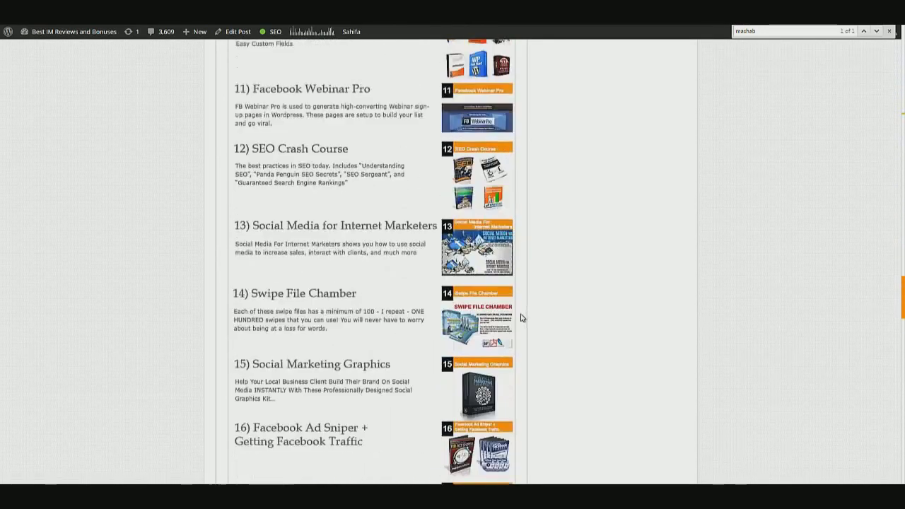
scroll(522, 318, "down", 2)
scroll(522, 318, "down", 2)
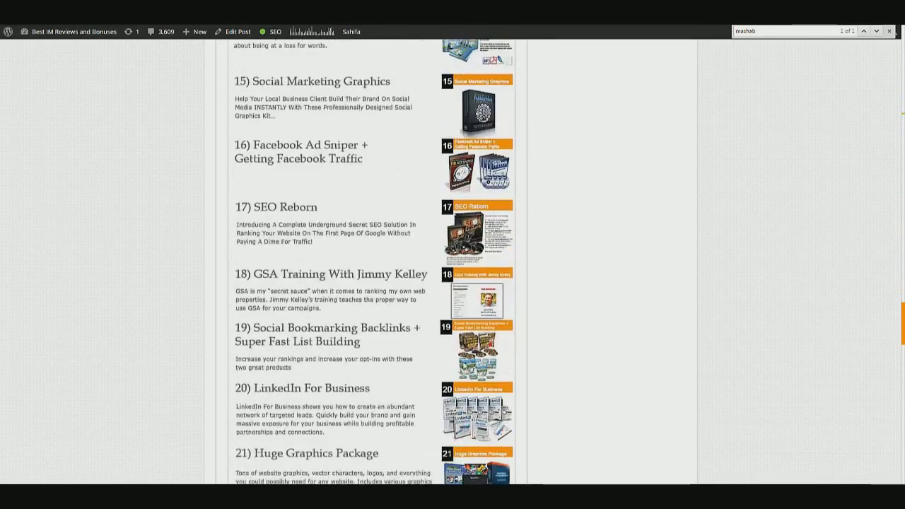
scroll(438, 322, "down", 1)
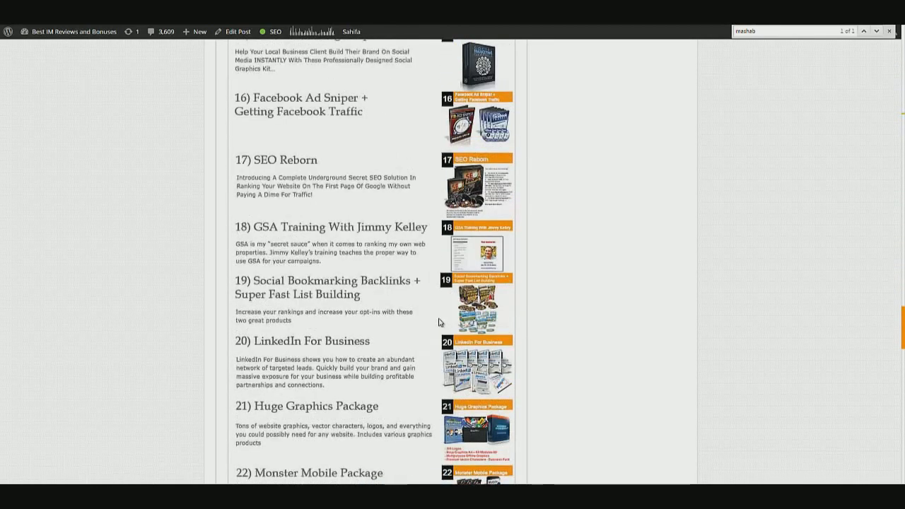
scroll(438, 322, "down", 5)
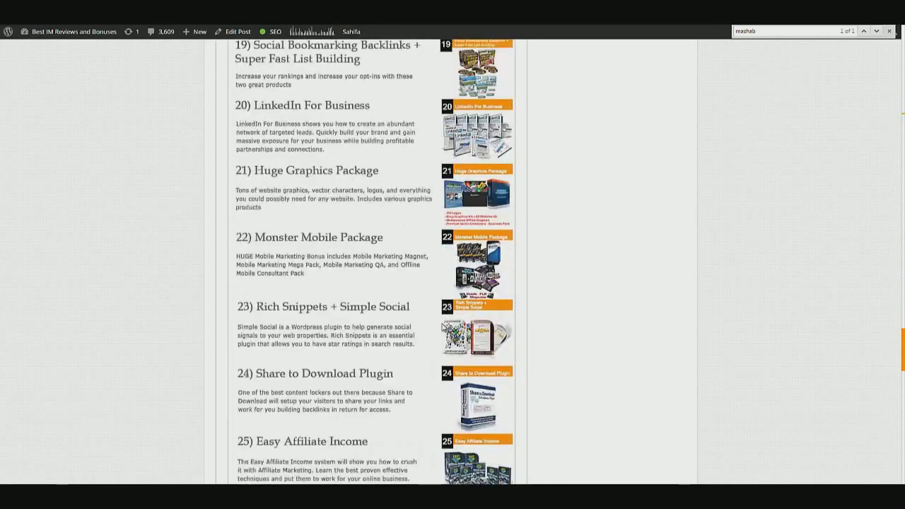
scroll(443, 327, "down", 11)
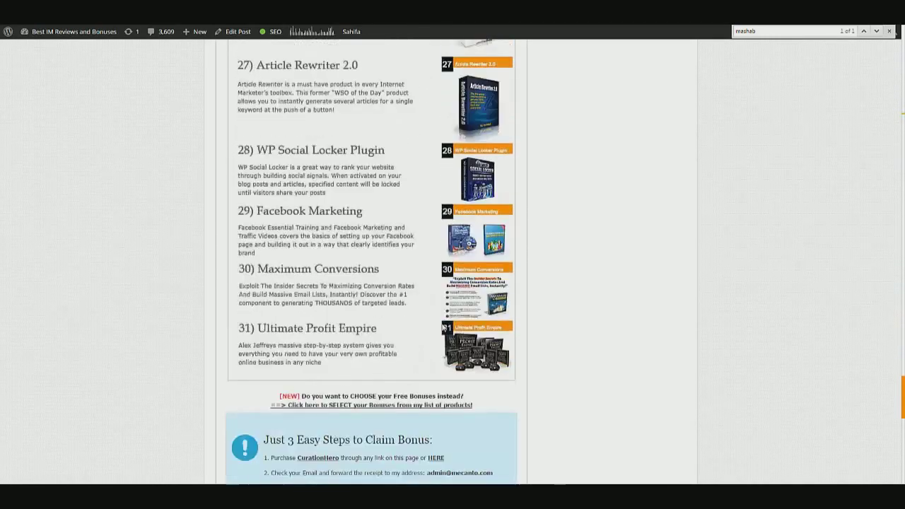
scroll(444, 328, "down", 4)
scroll(469, 298, "up", 3)
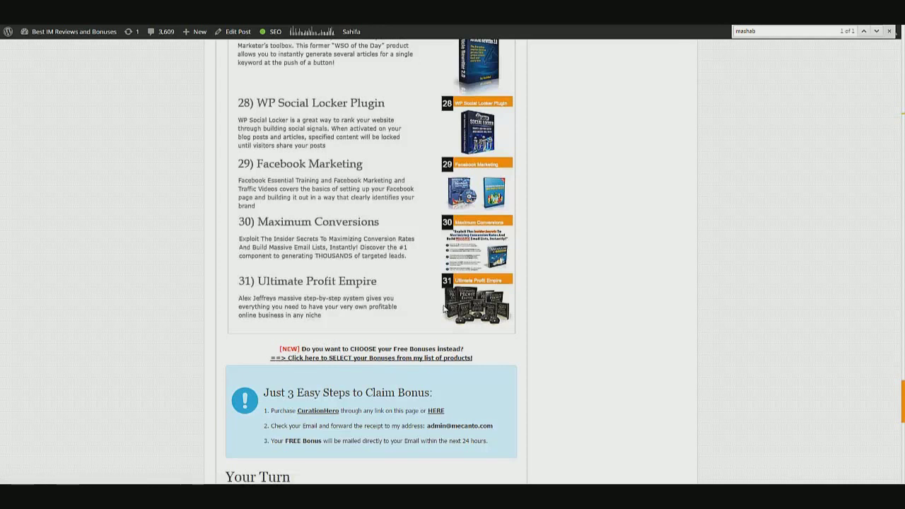
scroll(497, 249, "up", 2)
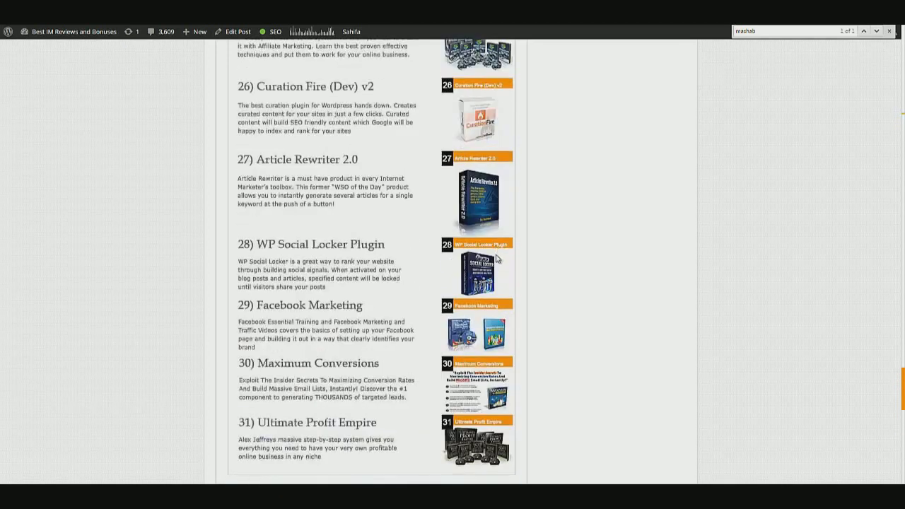
scroll(496, 259, "up", 1)
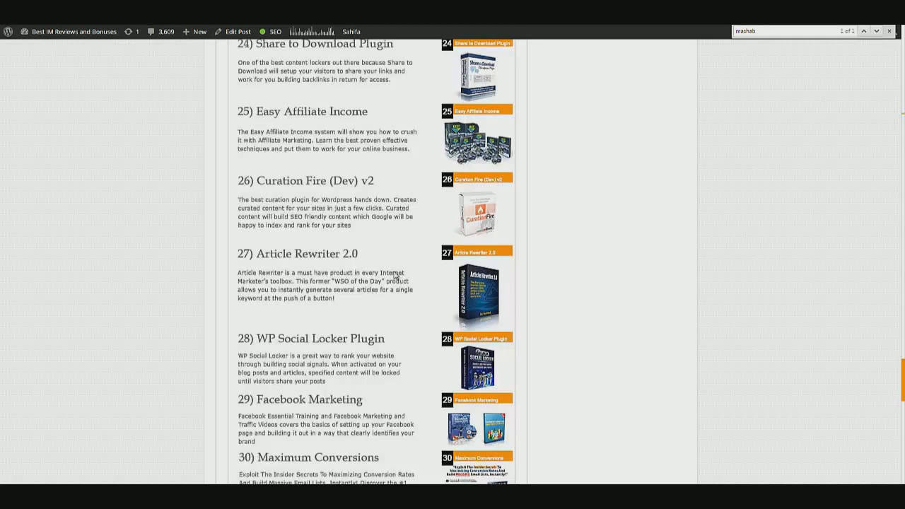
scroll(396, 276, "down", 5)
left_click(902, 107)
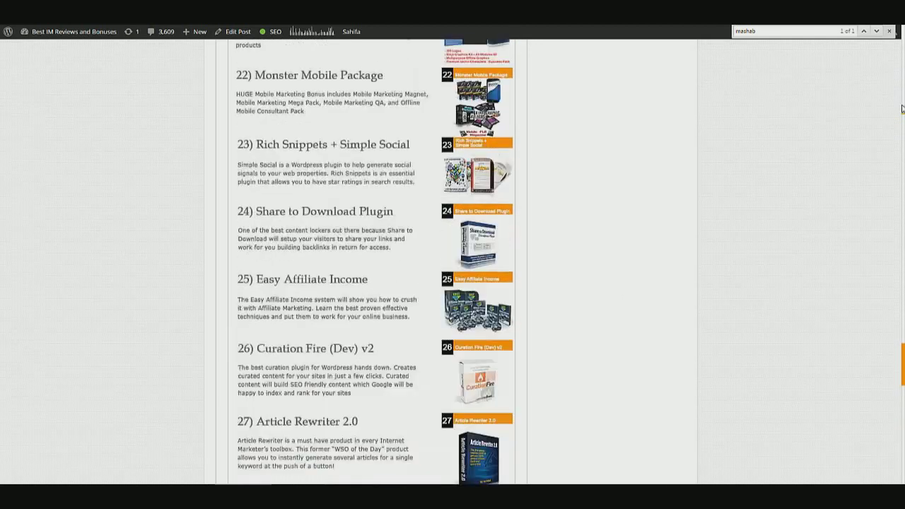
scroll(902, 107, "up", 5)
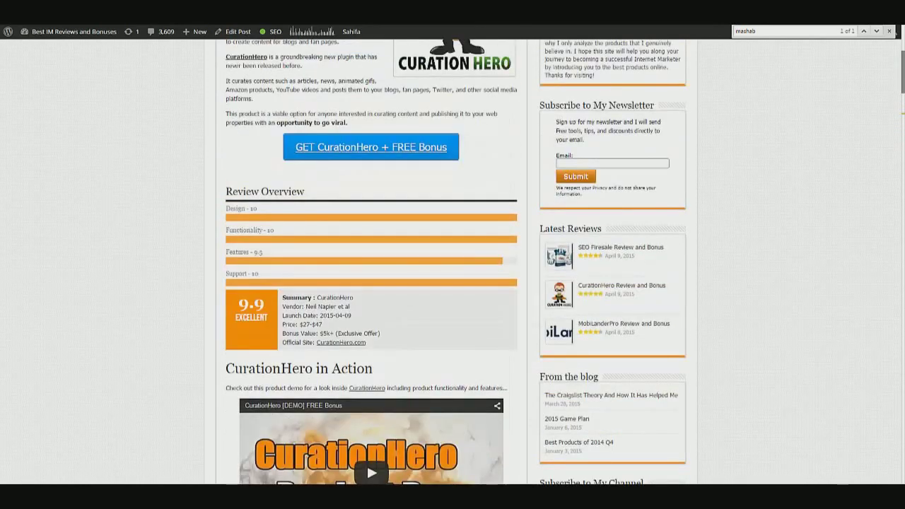
scroll(903, 108, "up", 3)
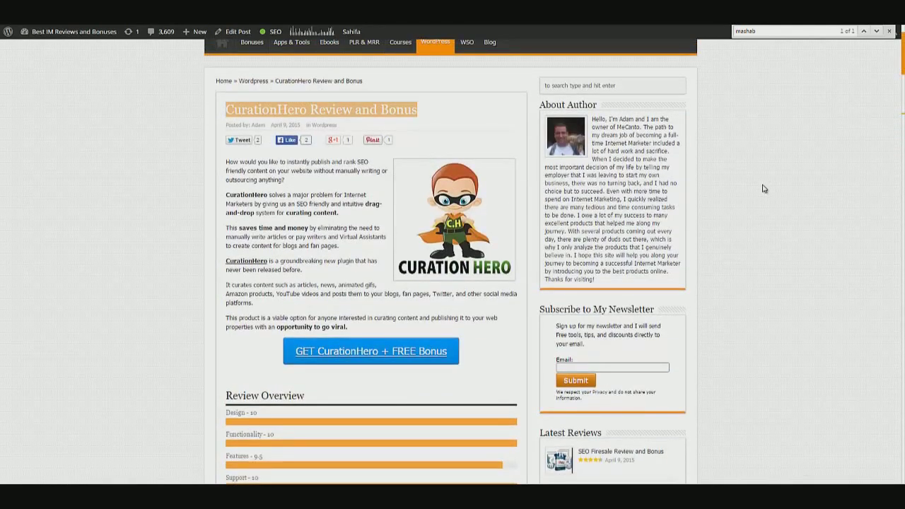